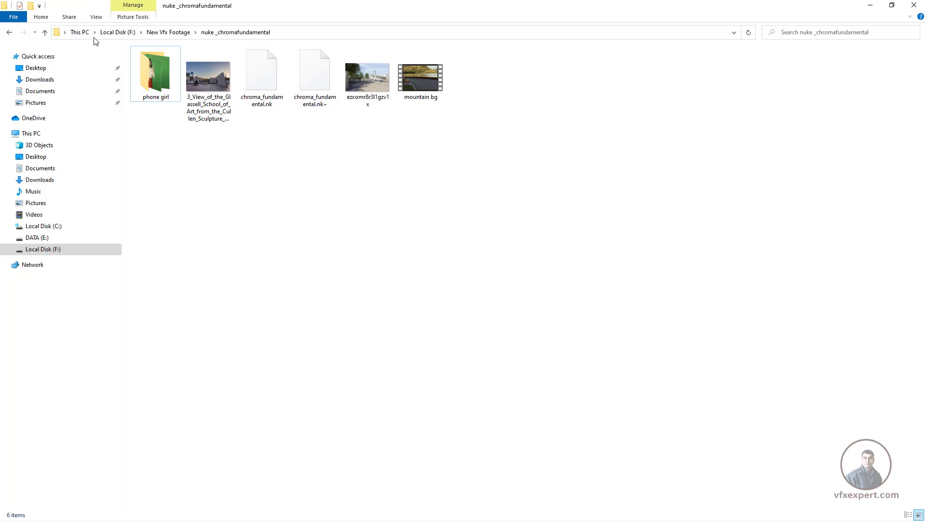
Examine the script and footage files in the nuke _chromafundamental folder and its full path on F:.
{"action": "left_click", "coordinate": [266, 80]}
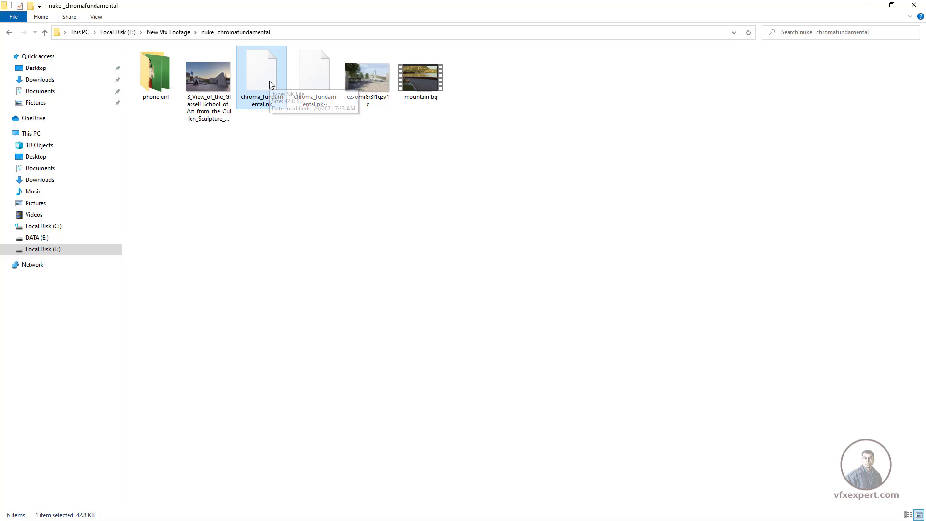
{"action": "left_click", "coordinate": [143, 152]}
{"action": "left_click_drag", "start_coordinate": [160, 144], "coordinate": [221, 89]}
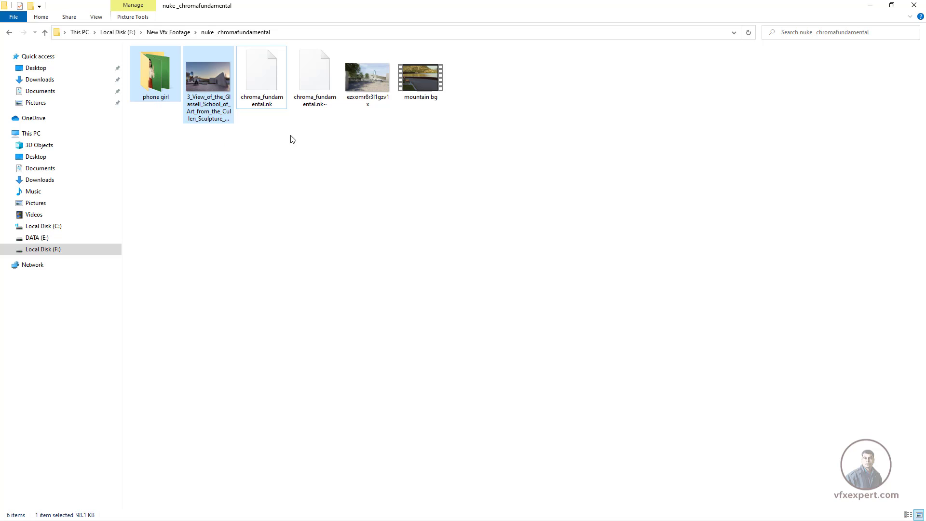
{"action": "left_click_drag", "start_coordinate": [343, 130], "coordinate": [452, 65]}
{"action": "left_click", "coordinate": [363, 150]}
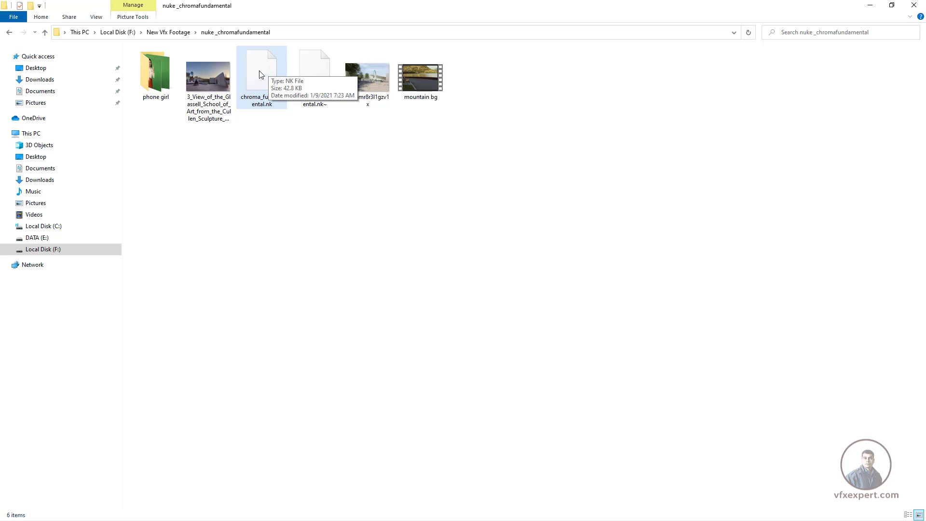
{"action": "left_click", "coordinate": [293, 32]}
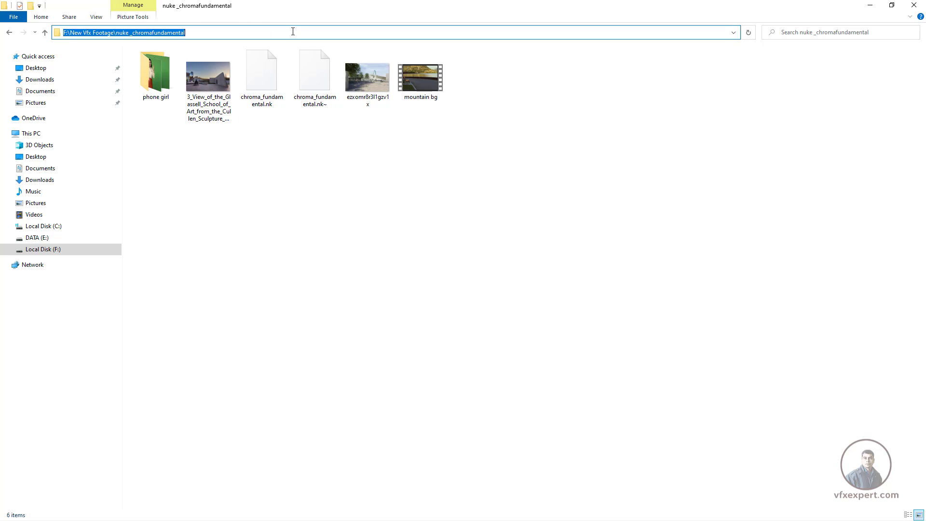
{"action": "left_click", "coordinate": [292, 32]}
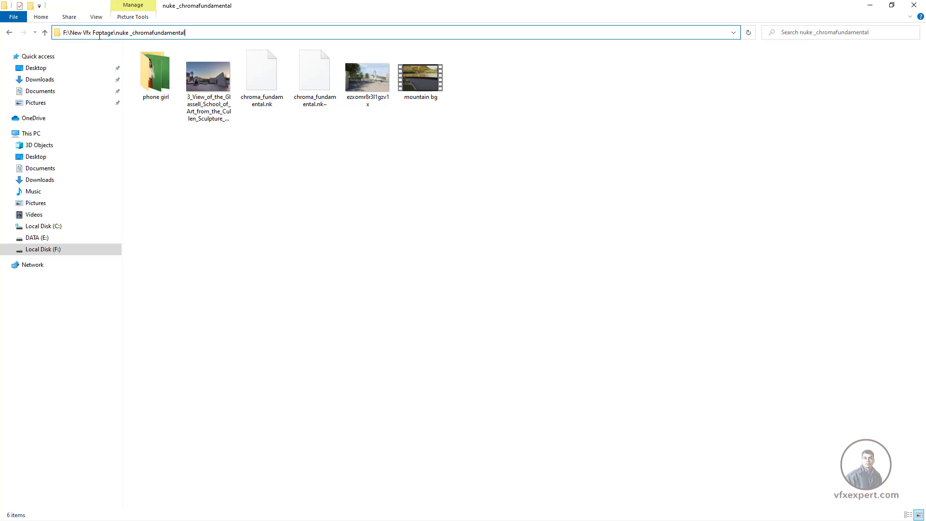
Go back to the New Vfx Footage folder, reopen nuke _chromafundamental and look over its script and footage files.
{"action": "left_click", "coordinate": [9, 32]}
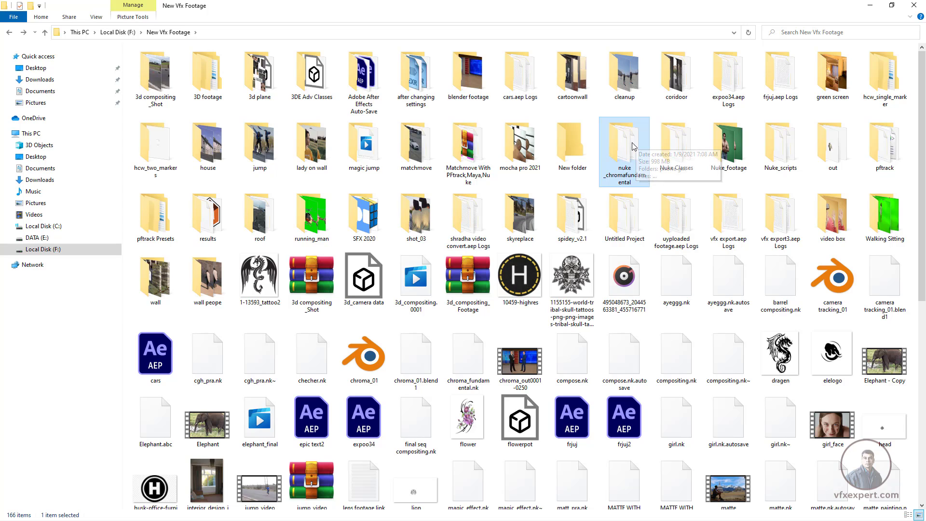
{"action": "double_click", "coordinate": [648, 145]}
{"action": "left_click", "coordinate": [265, 79]}
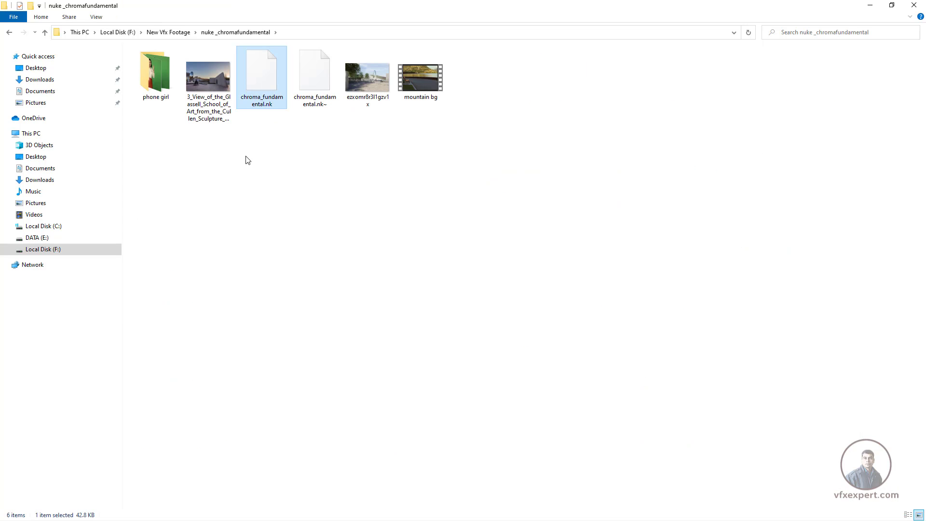
{"action": "left_click", "coordinate": [246, 158]}
{"action": "left_click_drag", "start_coordinate": [148, 147], "coordinate": [227, 99]}
{"action": "left_click", "coordinate": [405, 159]}
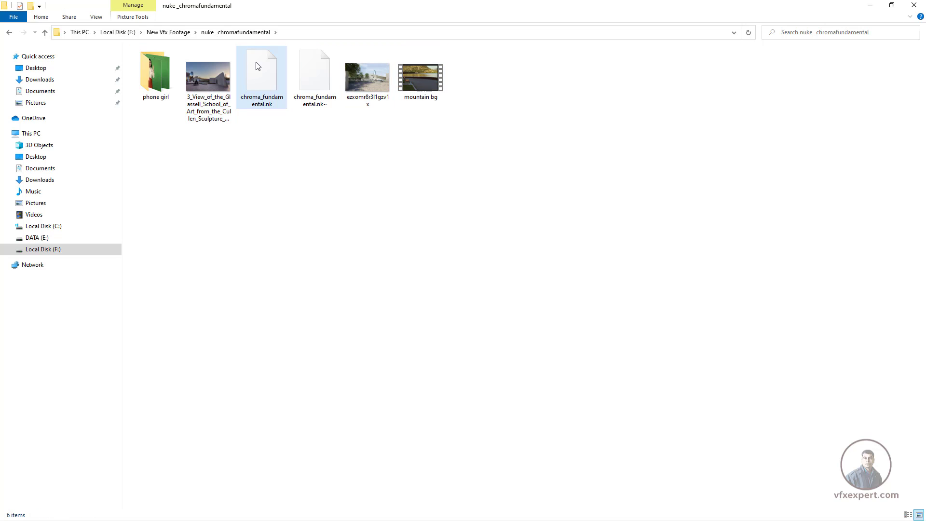
Switch to NukeX and scrub the finished composite to frame 257.
{"action": "left_click", "coordinate": [870, 5]}
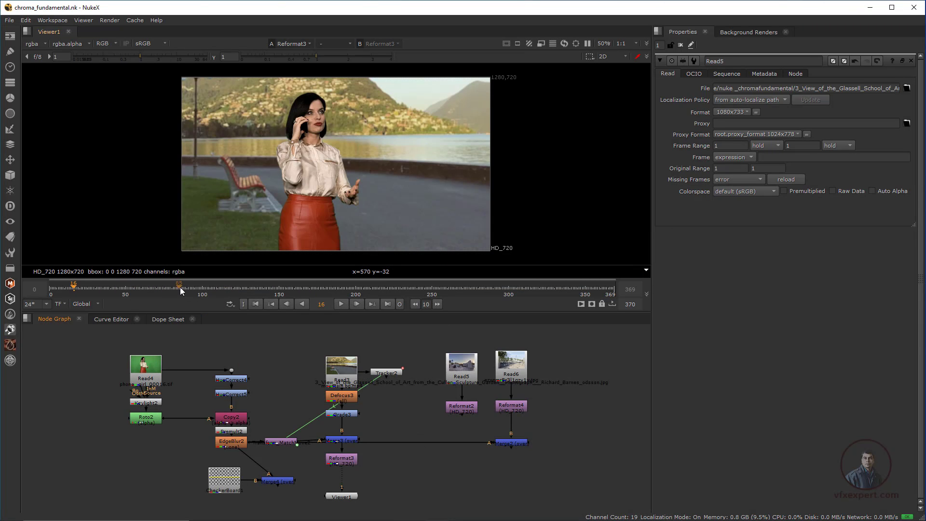
{"action": "left_click_drag", "start_coordinate": [181, 289], "coordinate": [442, 290]}
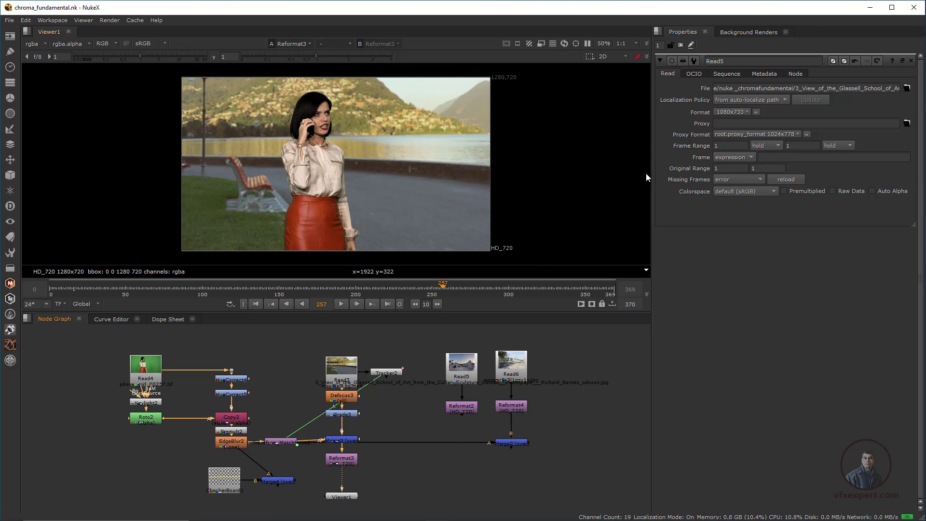
Widen the properties area and inspect the file path of the Read5 node, especially its drive and folder part.
{"action": "left_click_drag", "start_coordinate": [651, 173], "coordinate": [541, 168]}
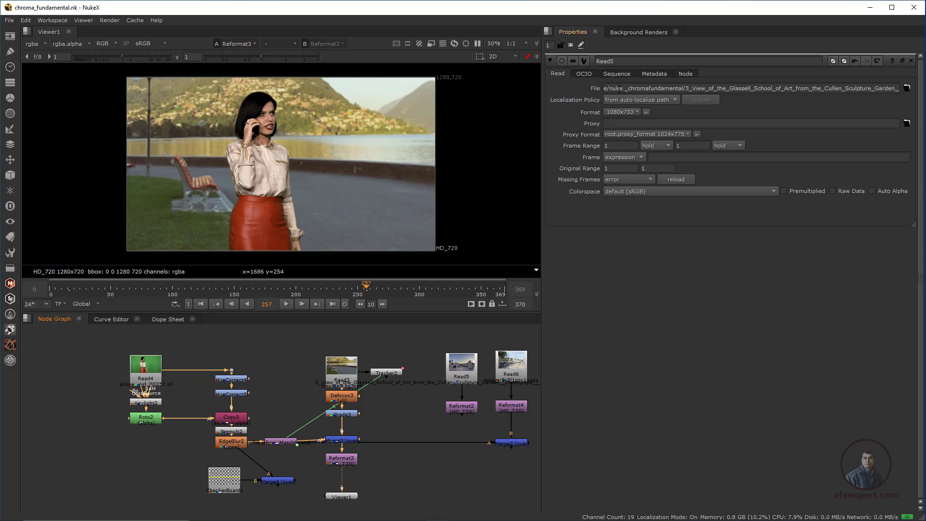
{"action": "left_click_drag", "start_coordinate": [622, 88], "coordinate": [575, 90]}
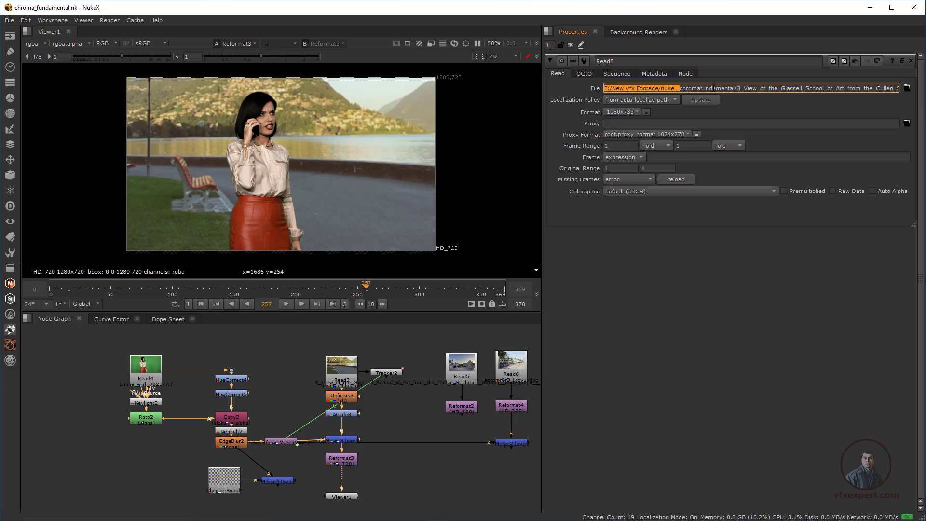
{"action": "left_click", "coordinate": [686, 89]}
{"action": "left_click_drag", "start_coordinate": [671, 91], "coordinate": [605, 90]}
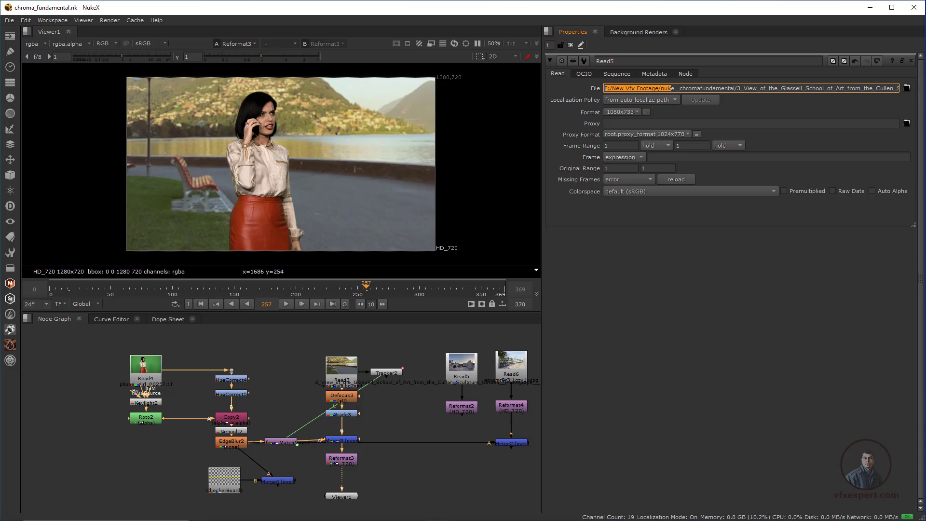
{"action": "left_click", "coordinate": [678, 88]}
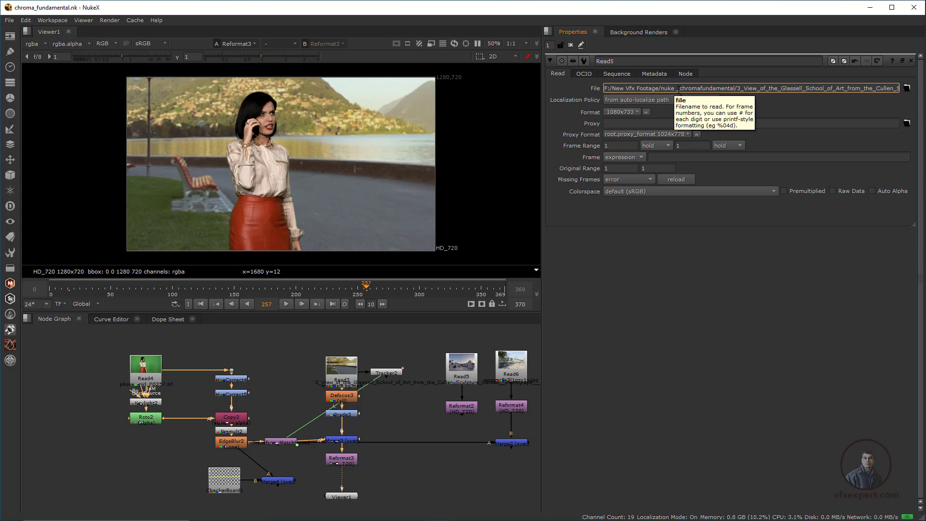
{"action": "left_click", "coordinate": [410, 337]}
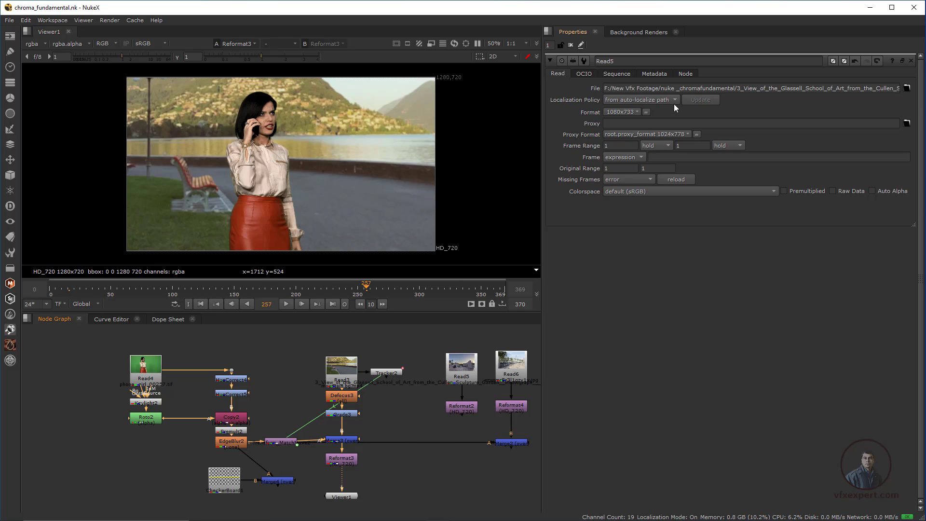
{"action": "left_click_drag", "start_coordinate": [643, 88], "coordinate": [596, 91]}
Switch to the nuke _chromafundamental folder in File Explorer and arrange it as a smaller window over NukeX.
{"action": "key", "text": "super+e"}
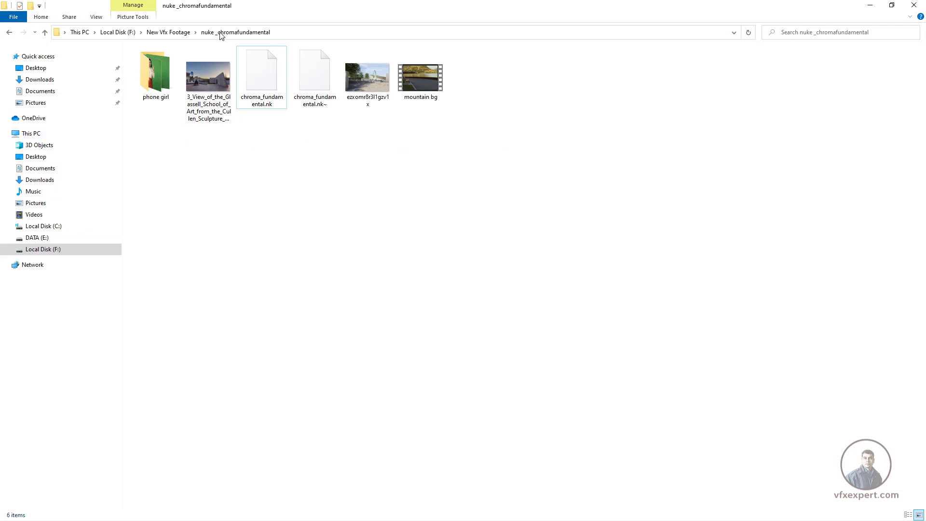
{"action": "left_click_drag", "start_coordinate": [761, 9], "coordinate": [658, 83]}
{"action": "left_click_drag", "start_coordinate": [736, 80], "coordinate": [569, 82]}
{"action": "left_click_drag", "start_coordinate": [659, 328], "coordinate": [802, 324]}
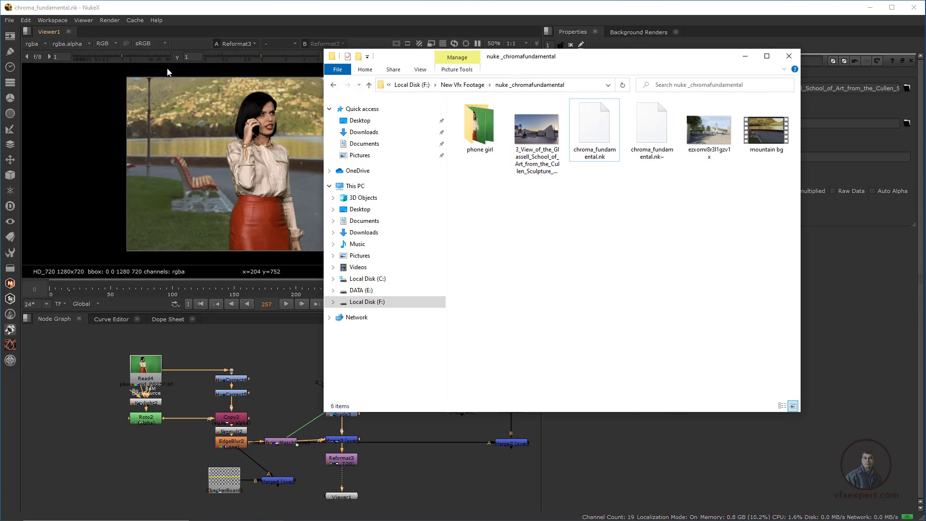
Clear the chroma_fundamental.nk comp from NukeX.
{"action": "left_click", "coordinate": [10, 20]}
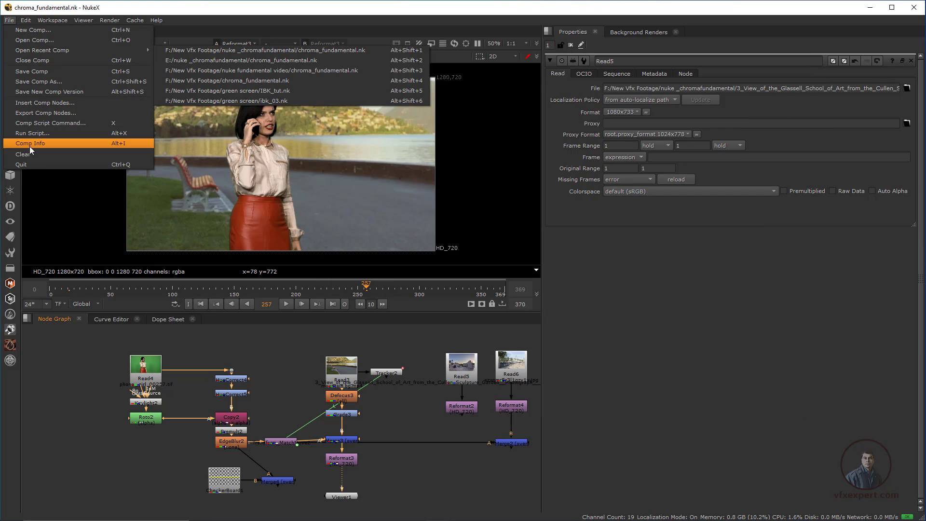
{"action": "left_click", "coordinate": [36, 157]}
In File Explorer, move the nuke _chromafundamental folder from New Vfx Footage on F: to the root of DATA (E:).
{"action": "key", "text": "alt+Tab"}
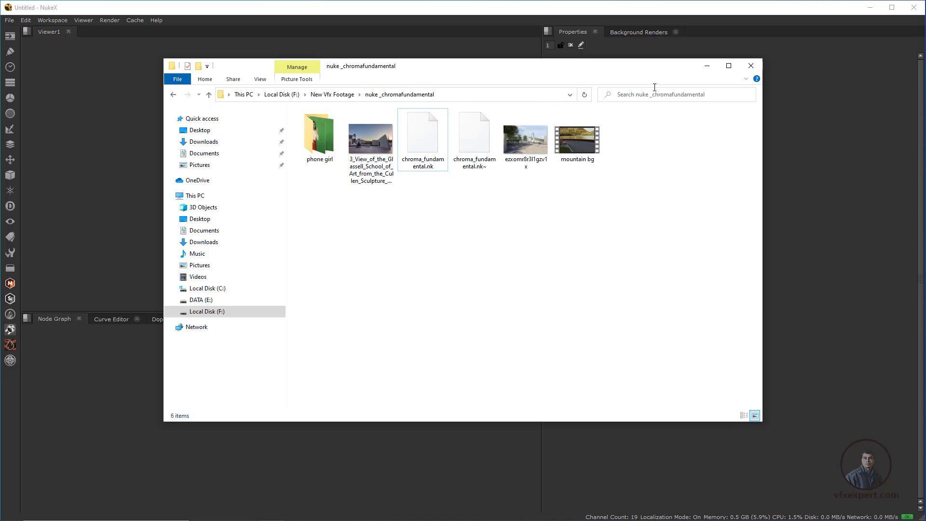
{"action": "left_click", "coordinate": [343, 94]}
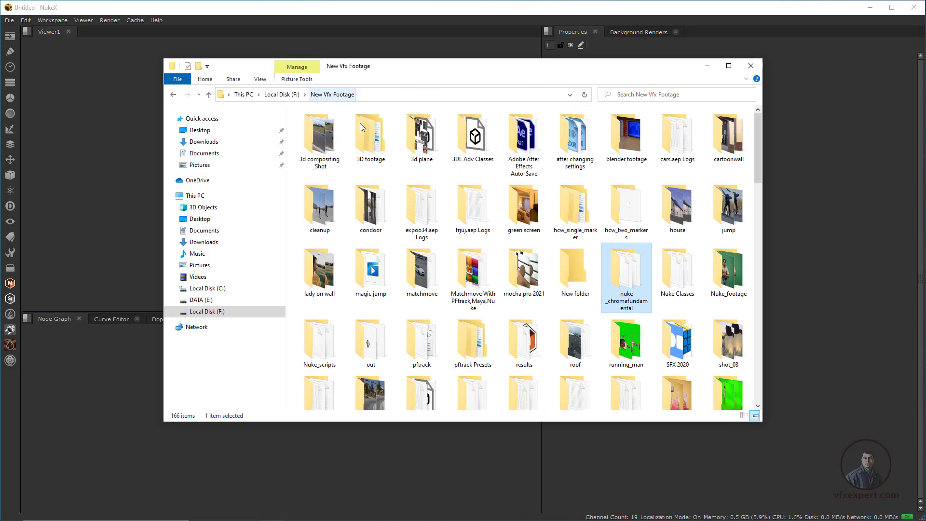
{"action": "right_click", "coordinate": [628, 287]}
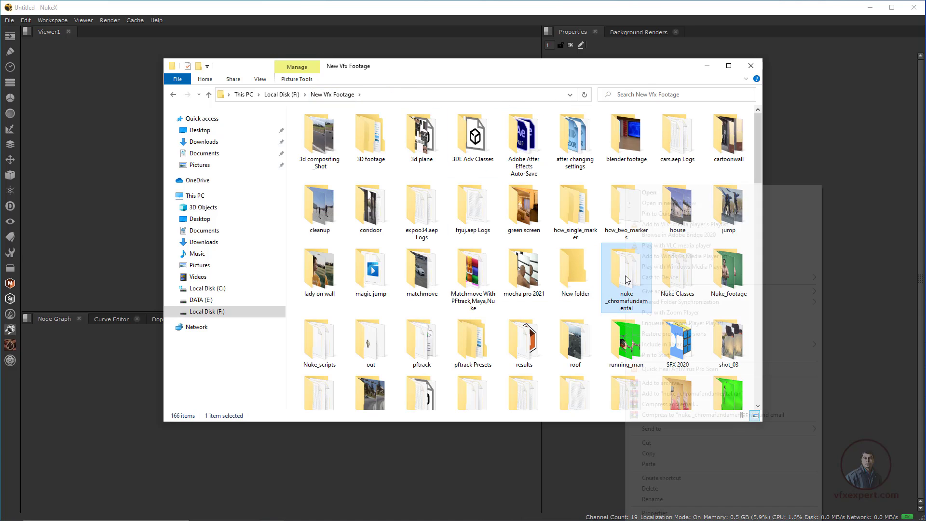
{"action": "left_click", "coordinate": [648, 442]}
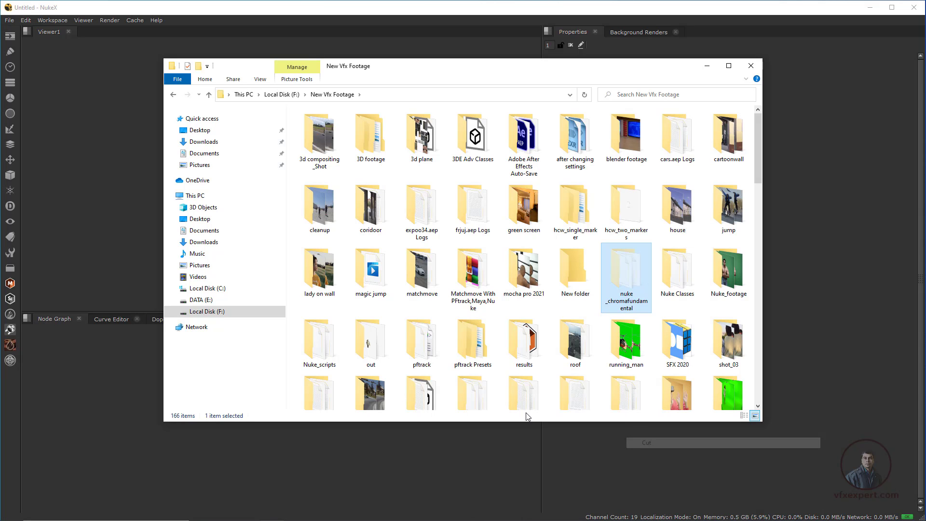
{"action": "left_click", "coordinate": [208, 300]}
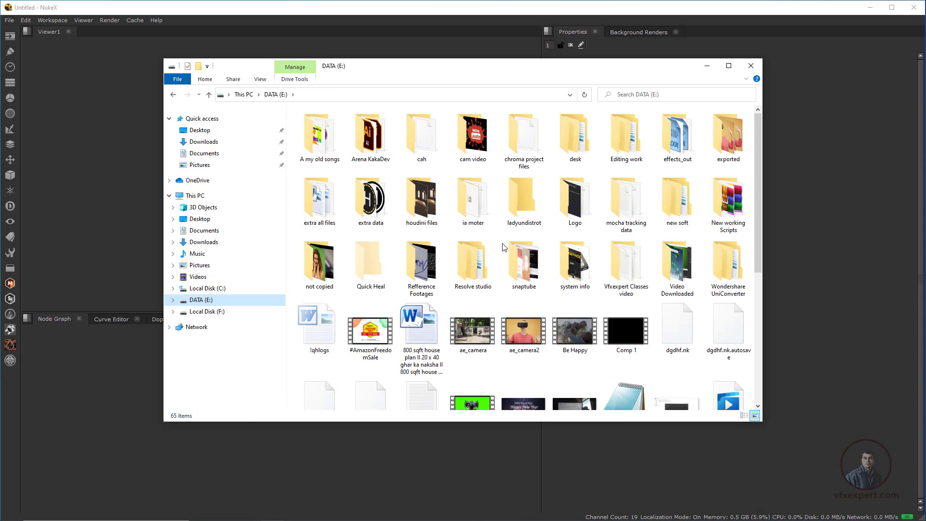
{"action": "left_click_drag", "start_coordinate": [760, 260], "coordinate": [761, 380]}
{"action": "right_click", "coordinate": [658, 236]}
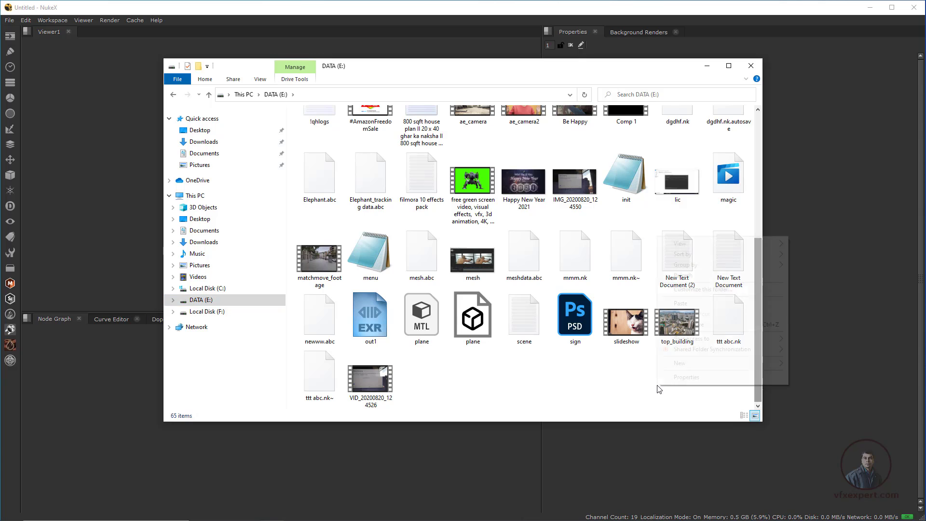
{"action": "left_click", "coordinate": [690, 304]}
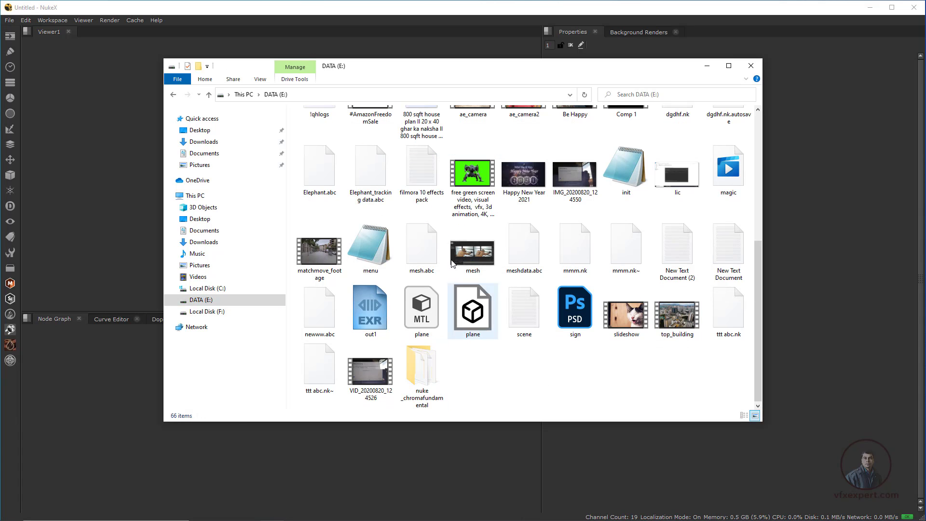
Open the moved nuke _chromafundamental folder on E: and display its contents as large icons.
{"action": "double_click", "coordinate": [433, 366]}
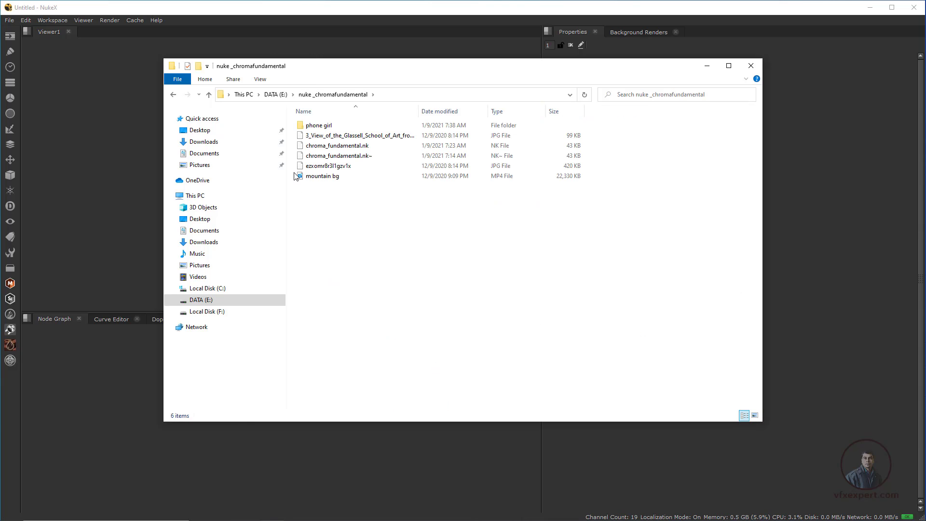
{"action": "right_click", "coordinate": [368, 259]}
{"action": "mouse_move", "coordinate": [381, 264]}
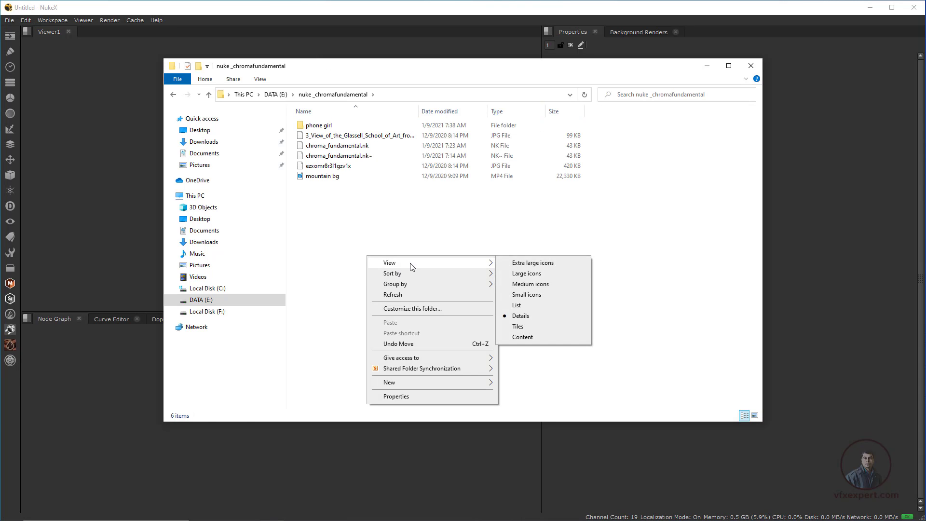
{"action": "left_click", "coordinate": [550, 273]}
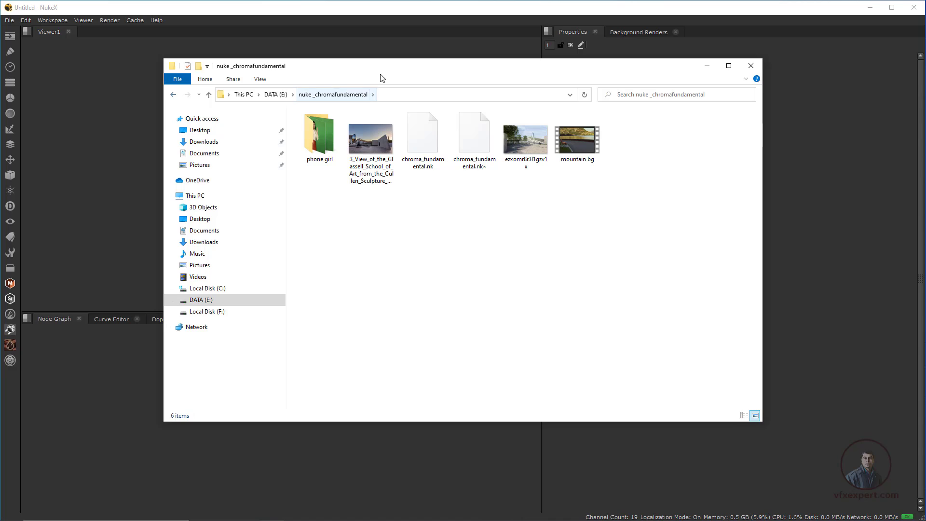
{"action": "left_click_drag", "start_coordinate": [369, 68], "coordinate": [346, 159]}
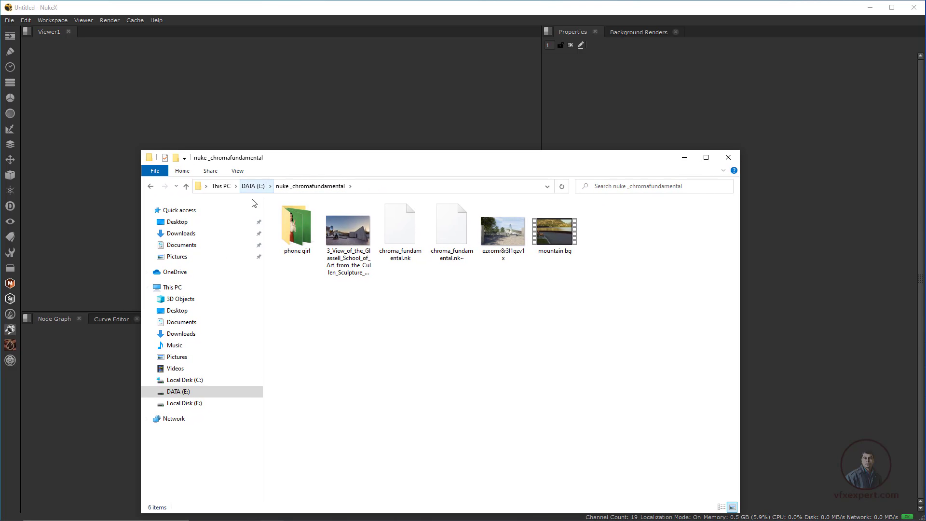
In NukeX, open the comp chroma_fundamental.nk from E:/nuke _chromafundamental/.
{"action": "left_click", "coordinate": [13, 22]}
{"action": "left_click", "coordinate": [36, 43]}
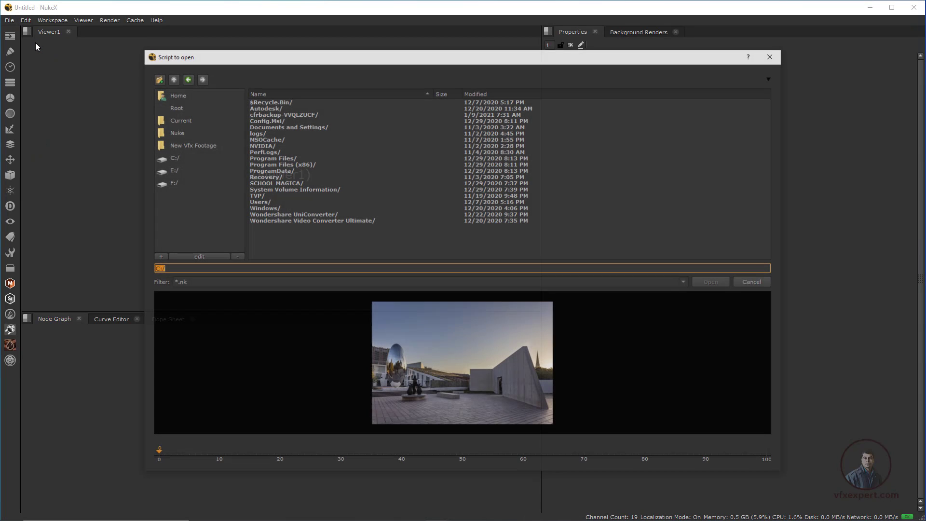
{"action": "left_click", "coordinate": [175, 169]}
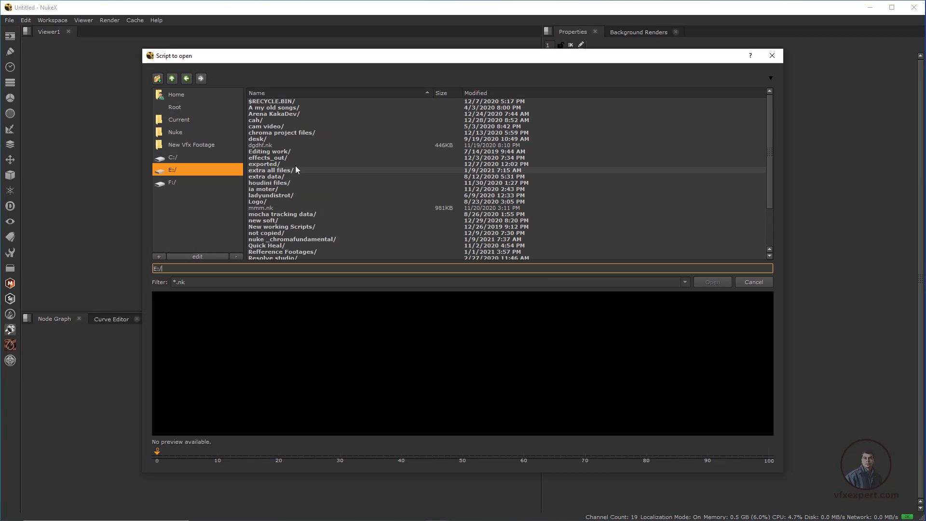
{"action": "double_click", "coordinate": [306, 239]}
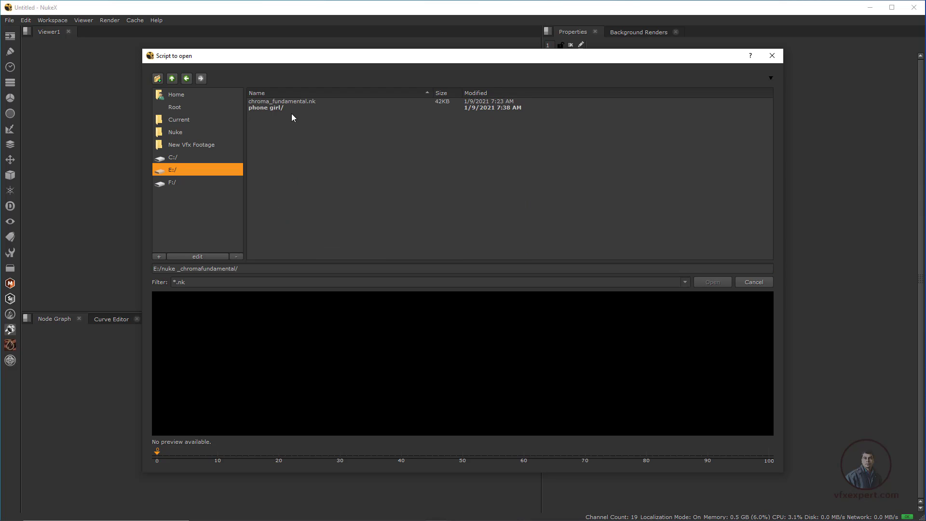
{"action": "left_click", "coordinate": [297, 101]}
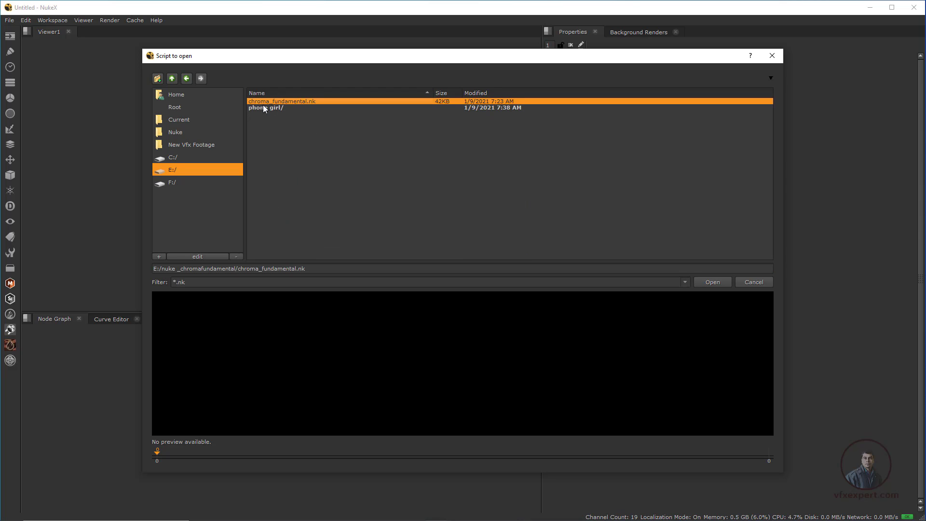
{"action": "left_click", "coordinate": [713, 283]}
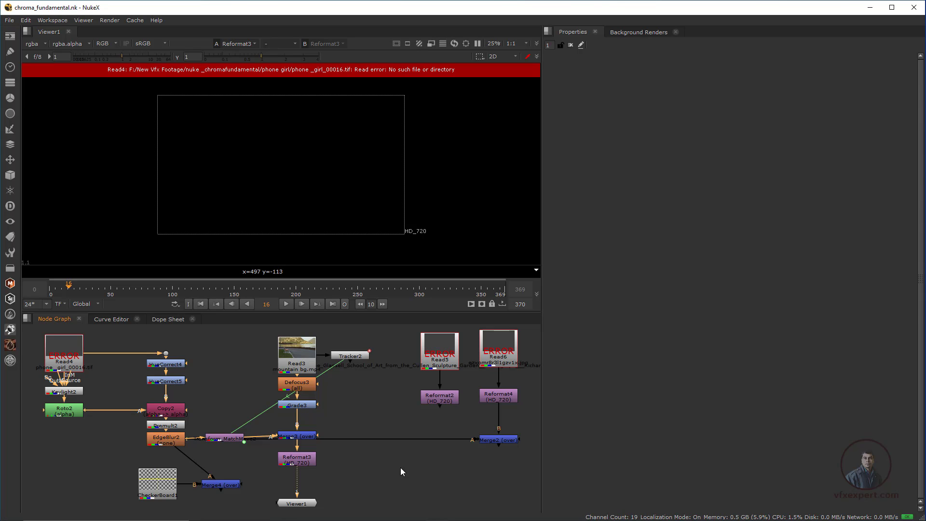
Open the project settings and check the script's location against the moved nuke _chromafundamental folder in File Explorer.
{"action": "key", "text": "s"}
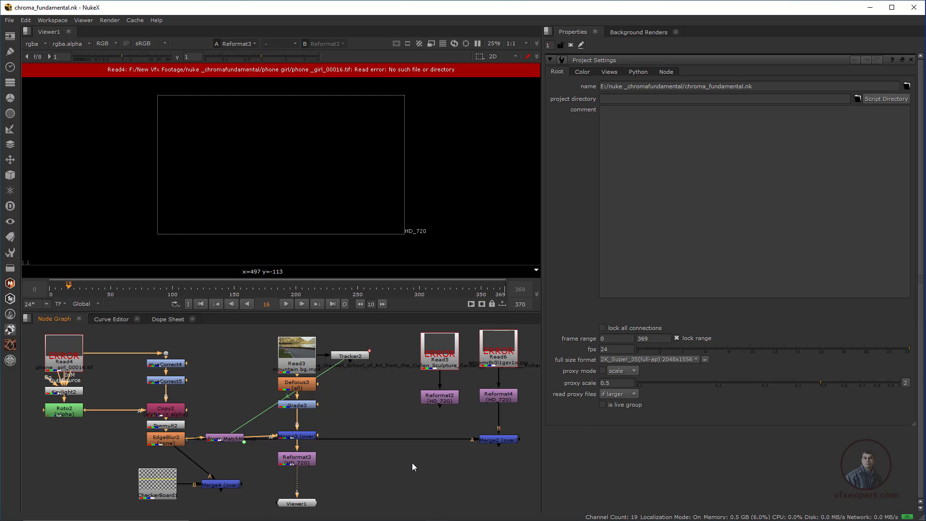
{"action": "left_click", "coordinate": [764, 89]}
{"action": "key", "text": "alt+Tab"}
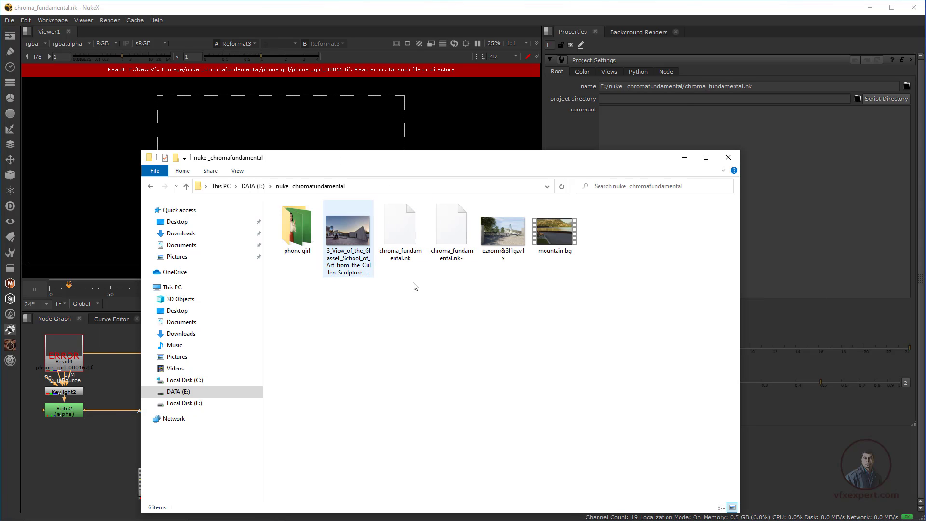
{"action": "left_click_drag", "start_coordinate": [493, 160], "coordinate": [463, 150]}
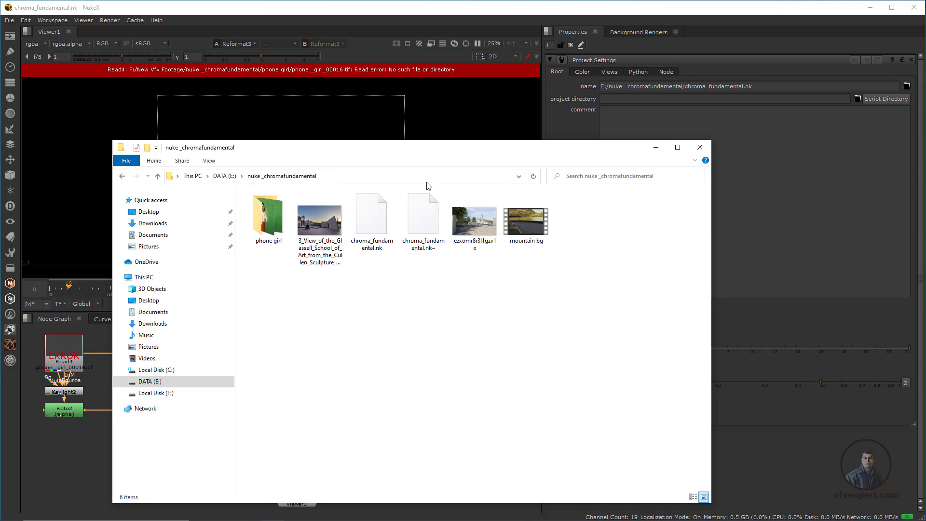
{"action": "left_click", "coordinate": [380, 220]}
{"action": "left_click", "coordinate": [378, 301]}
{"action": "left_click", "coordinate": [700, 147]}
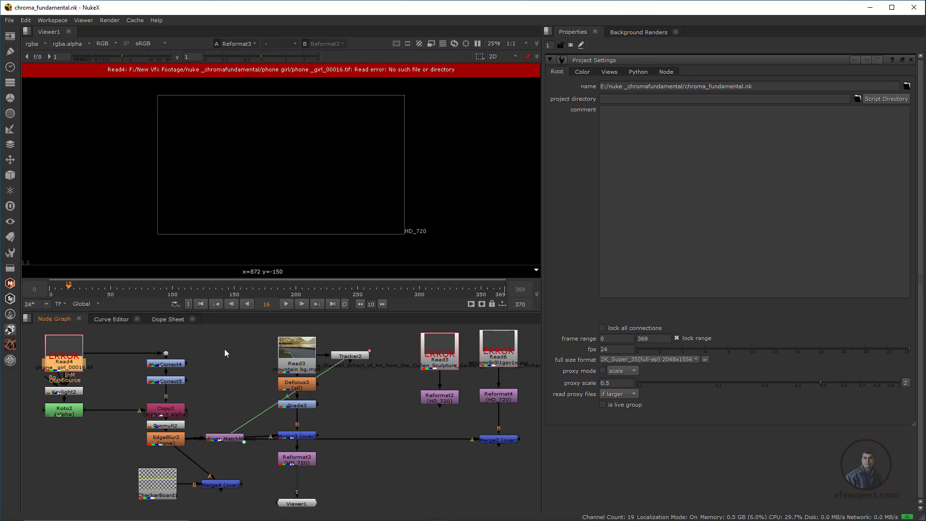
In NukeX, inspect Read5's file path and set the project directory to the script directory in the project settings.
{"action": "double_click", "coordinate": [438, 352]}
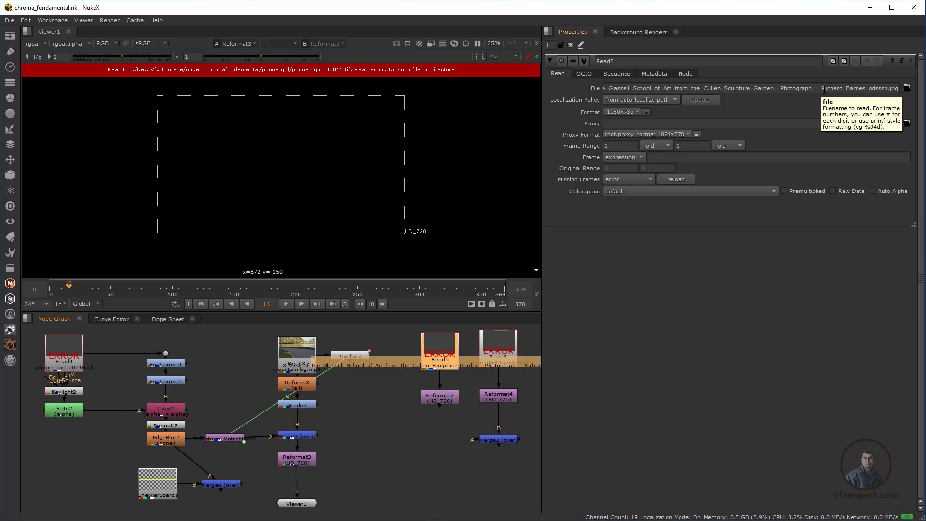
{"action": "left_click", "coordinate": [371, 418]}
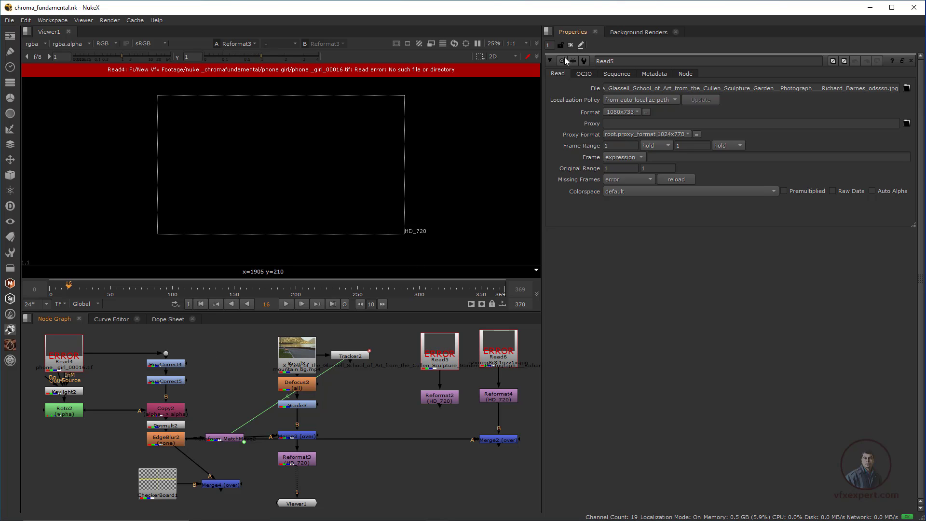
{"action": "key", "text": "s"}
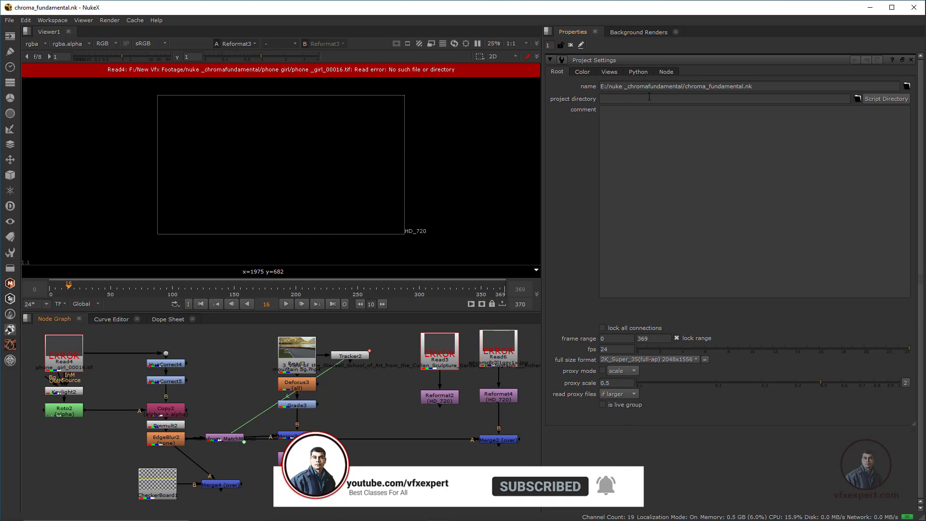
{"action": "left_click", "coordinate": [892, 100]}
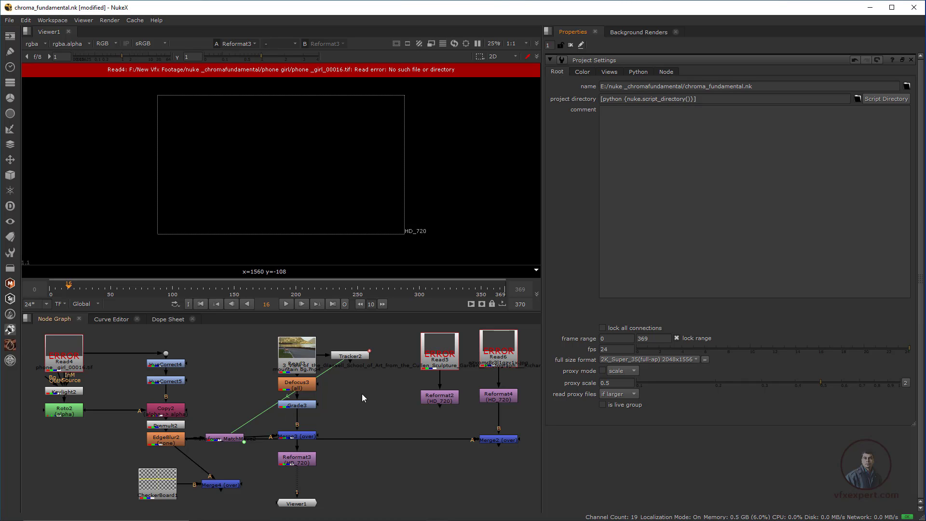
Look over the failing Read nodes in the node graph and examine Read4's file path in its properties.
{"action": "middle_click_drag", "start_coordinate": [135, 393], "coordinate": [211, 412]}
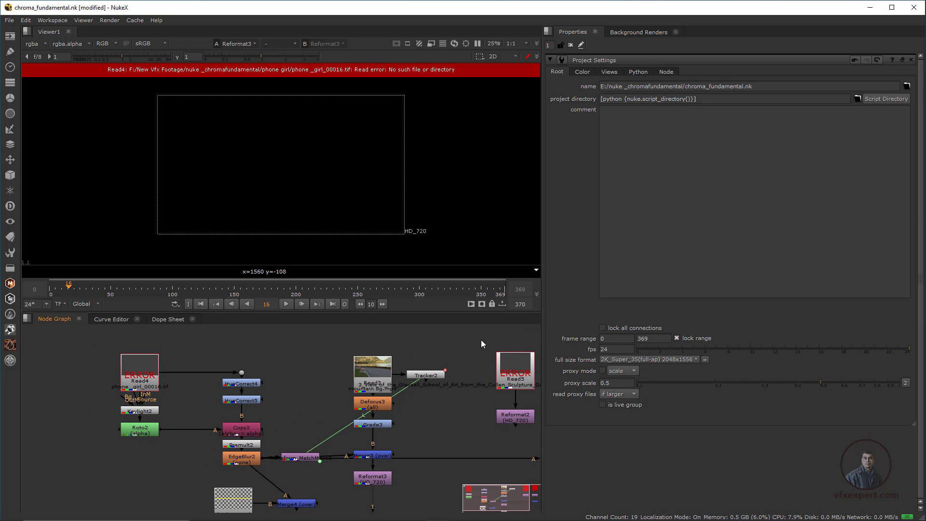
{"action": "scroll", "coordinate": [385, 389], "scroll_direction": "down", "scroll_amount": 2}
{"action": "middle_click_drag", "start_coordinate": [471, 381], "coordinate": [367, 390]}
{"action": "scroll", "coordinate": [433, 383], "scroll_direction": "up", "scroll_amount": 1}
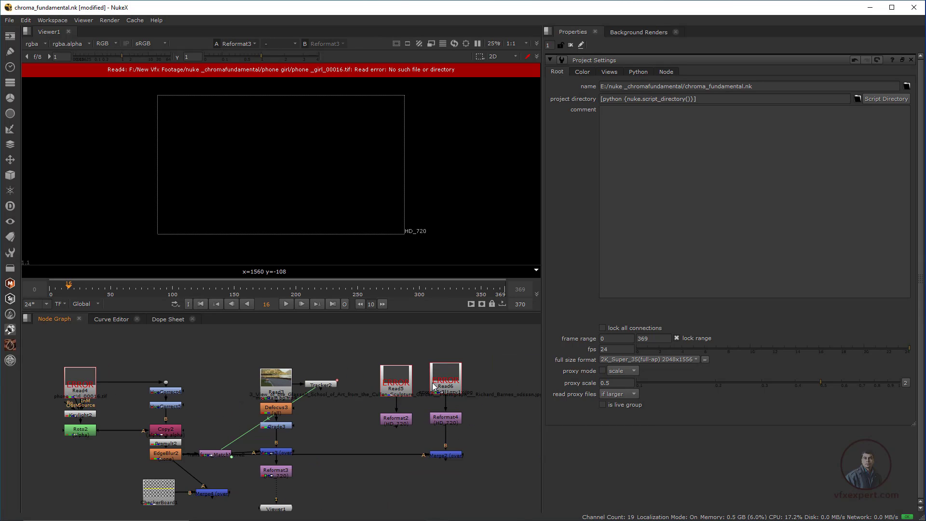
{"action": "scroll", "coordinate": [433, 384], "scroll_direction": "up", "scroll_amount": 1}
{"action": "middle_click_drag", "start_coordinate": [292, 375], "coordinate": [386, 377]}
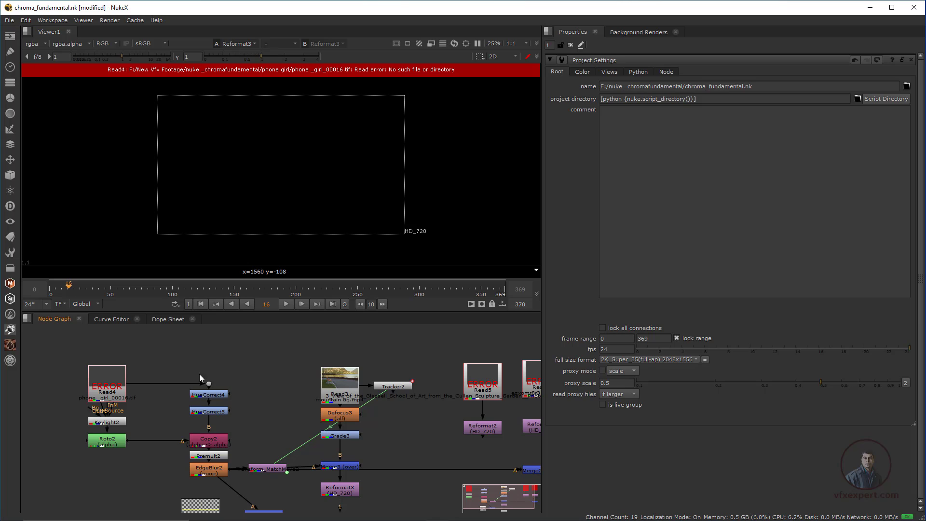
{"action": "middle_click_drag", "start_coordinate": [244, 409], "coordinate": [225, 396]}
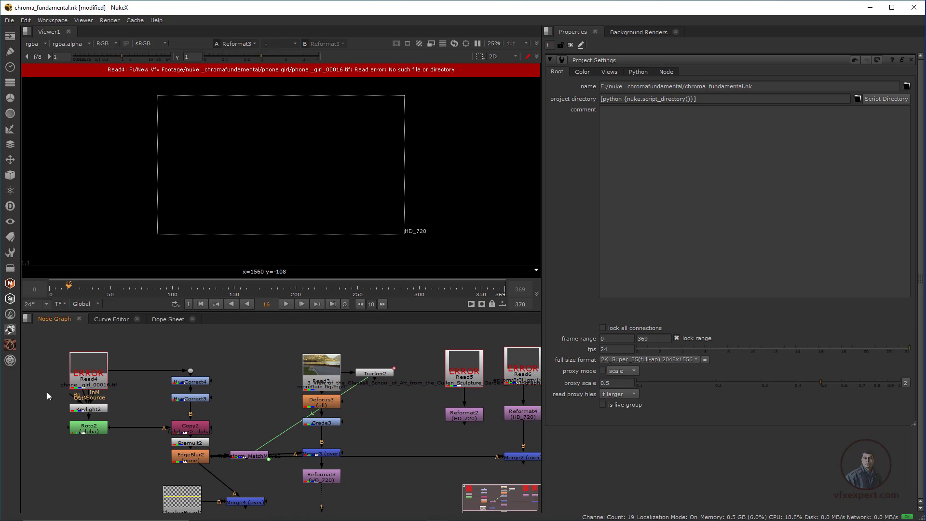
{"action": "double_click", "coordinate": [89, 369]}
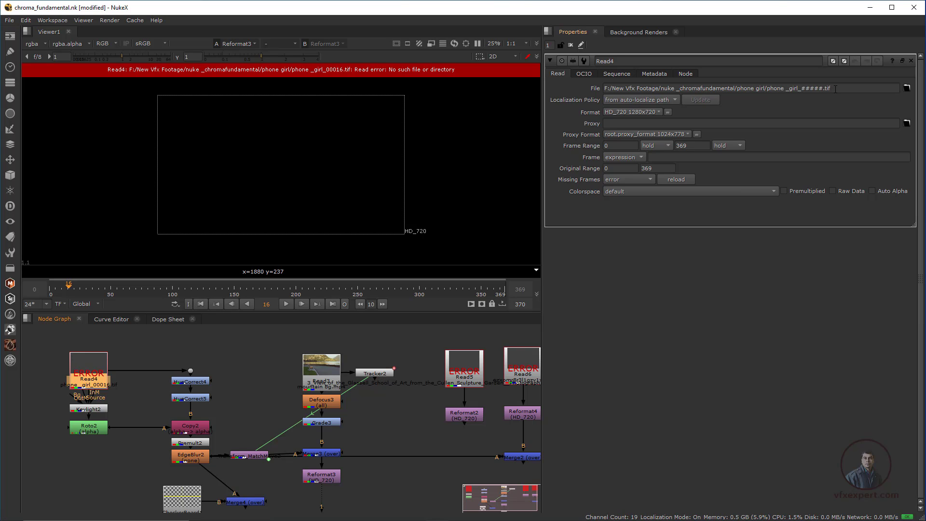
{"action": "left_click_drag", "start_coordinate": [836, 89], "coordinate": [737, 90]}
{"action": "left_click", "coordinate": [766, 89]}
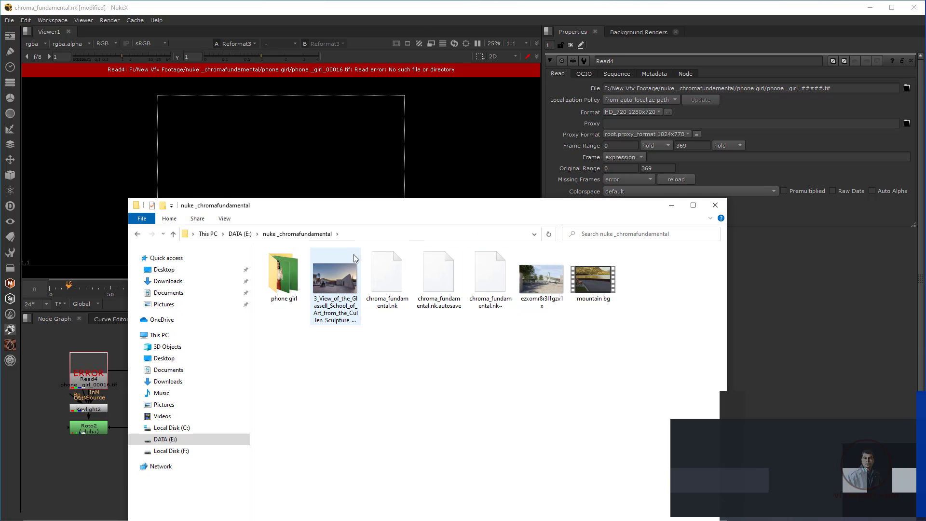
In File Explorer, check the phone girl folder and the footage files beside the script in nuke _chromafundamental on E:.
{"action": "left_click_drag", "start_coordinate": [397, 209], "coordinate": [330, 199]}
{"action": "left_click", "coordinate": [219, 277]}
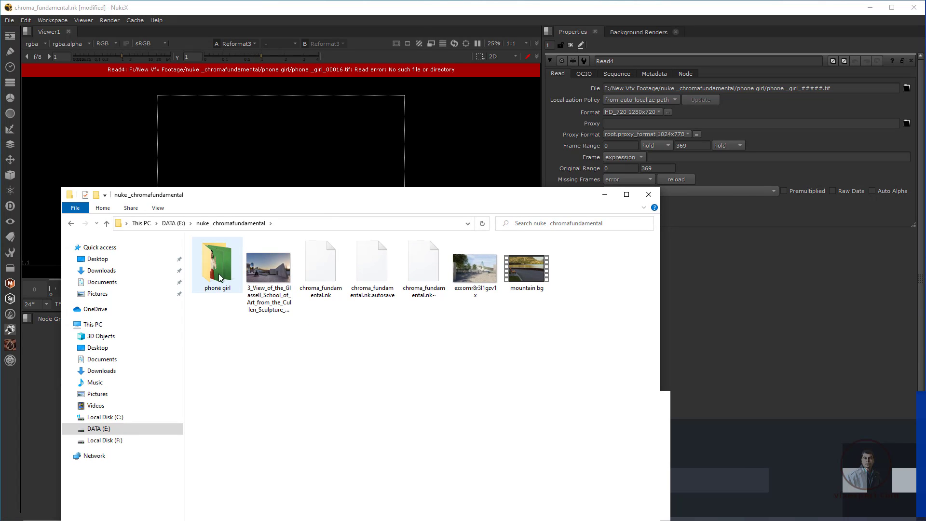
{"action": "left_click", "coordinate": [268, 270]}
{"action": "left_click", "coordinate": [528, 279]}
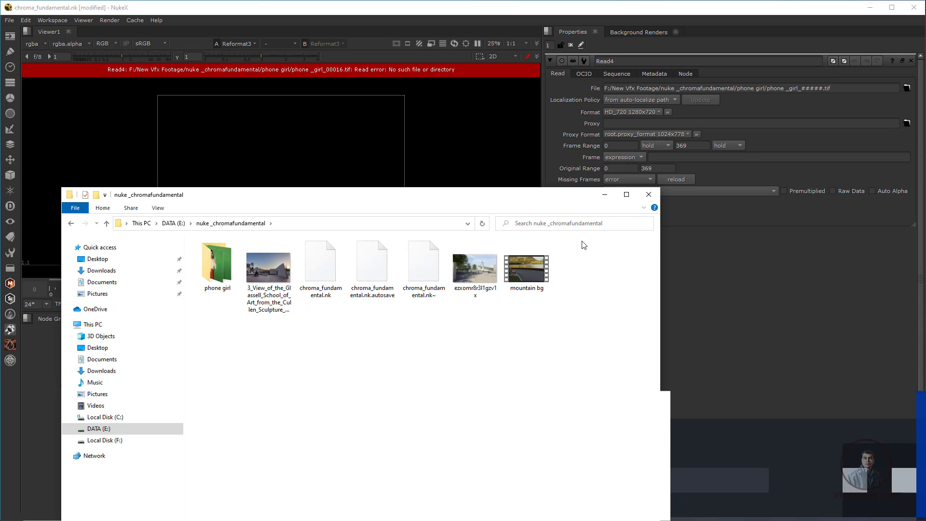
{"action": "left_click", "coordinate": [605, 194]}
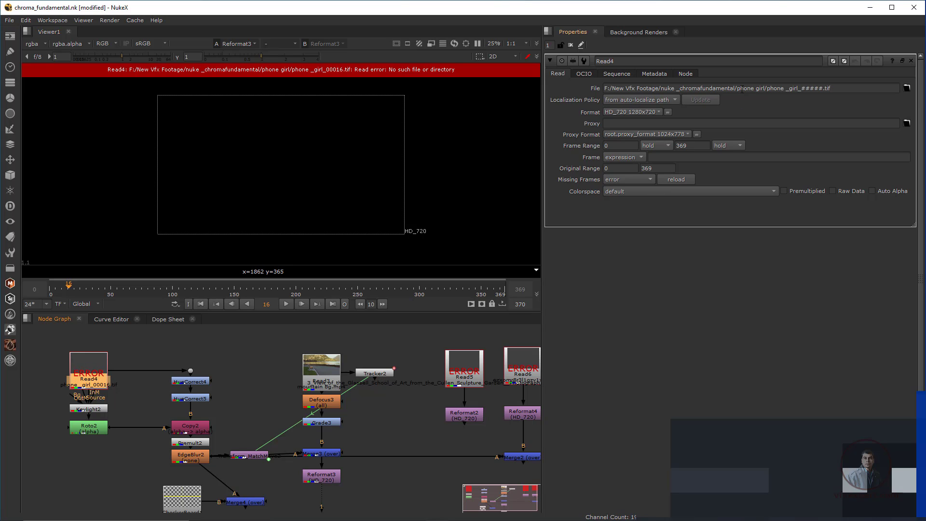
In NukeX, shorten Read4's file path to the relative path phone girl/phone _girl_#####.tif.
{"action": "left_click_drag", "start_coordinate": [737, 90], "coordinate": [593, 90]}
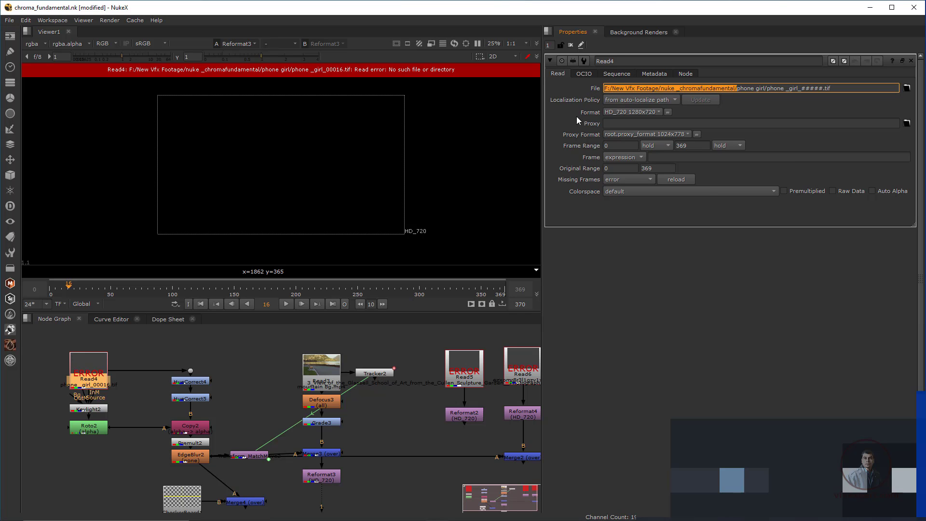
{"action": "key", "text": "BackSpace"}
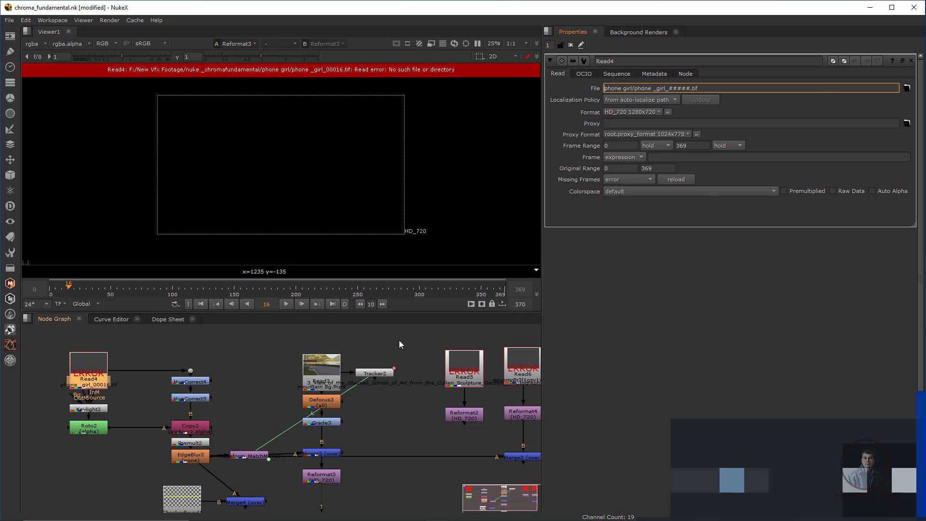
{"action": "key", "text": "Return"}
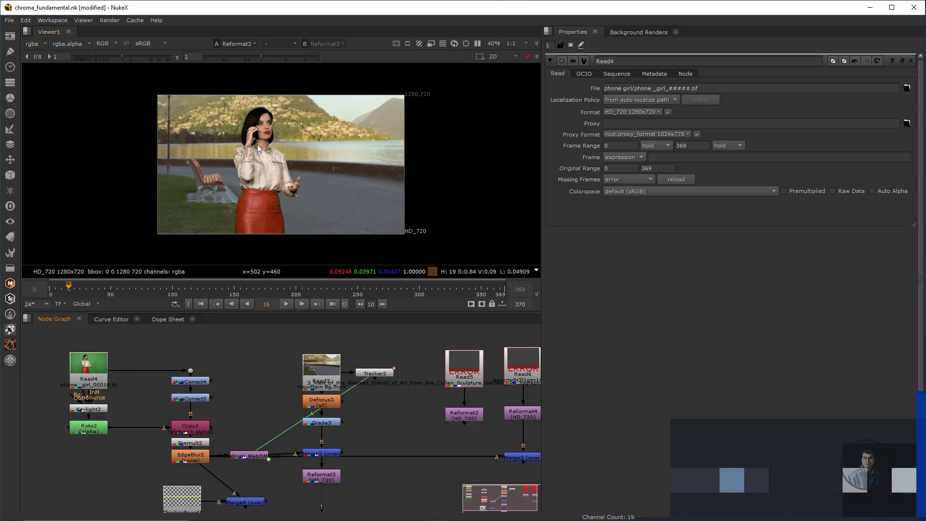
Make Read5's file path relative by removing F:/New Vfx Footage/nuke _chromafundamental/ and keeping only the image's file name.
{"action": "middle_click_drag", "start_coordinate": [457, 390], "coordinate": [321, 407]}
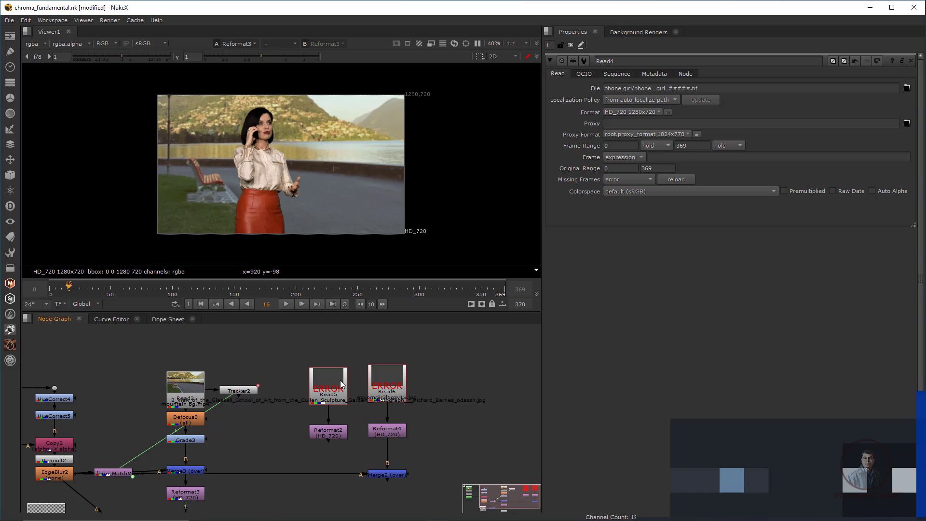
{"action": "double_click", "coordinate": [340, 380]}
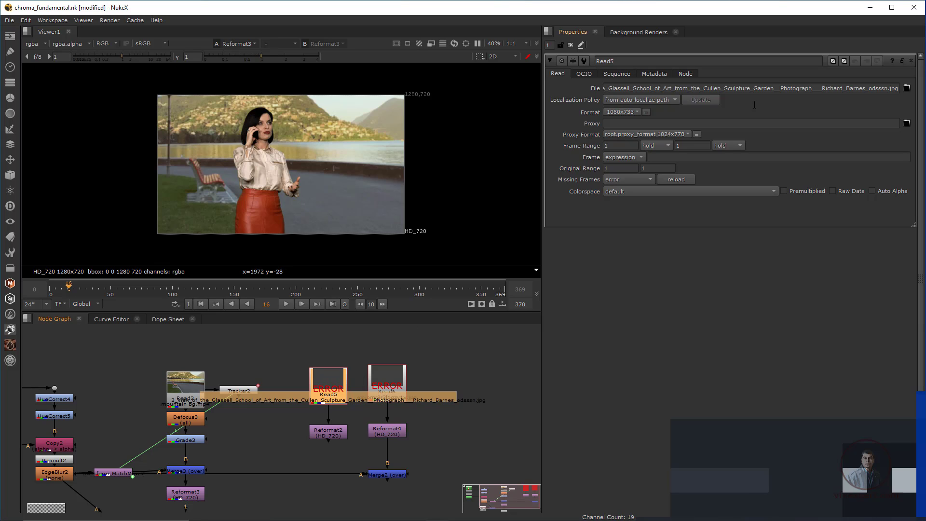
{"action": "left_click_drag", "start_coordinate": [713, 88], "coordinate": [574, 90]}
{"action": "left_click", "coordinate": [822, 89]}
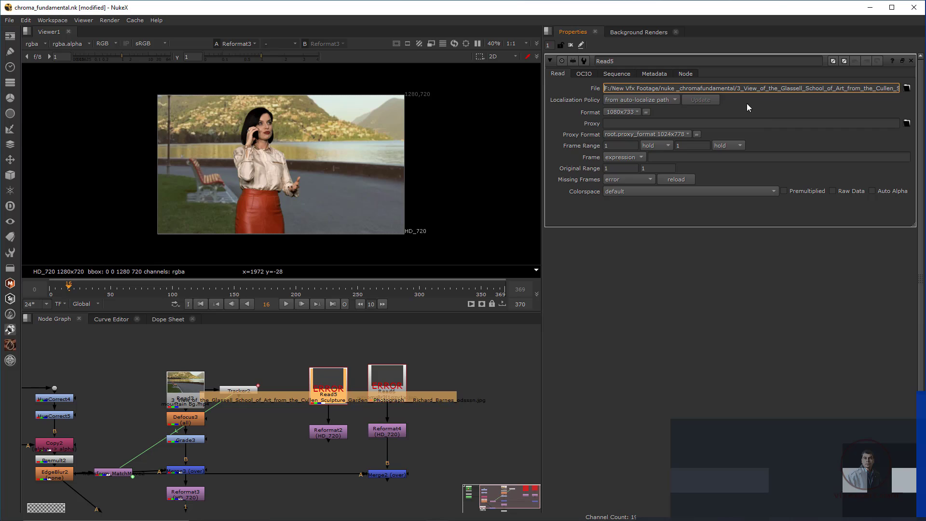
{"action": "left_click_drag", "start_coordinate": [737, 88], "coordinate": [604, 88]}
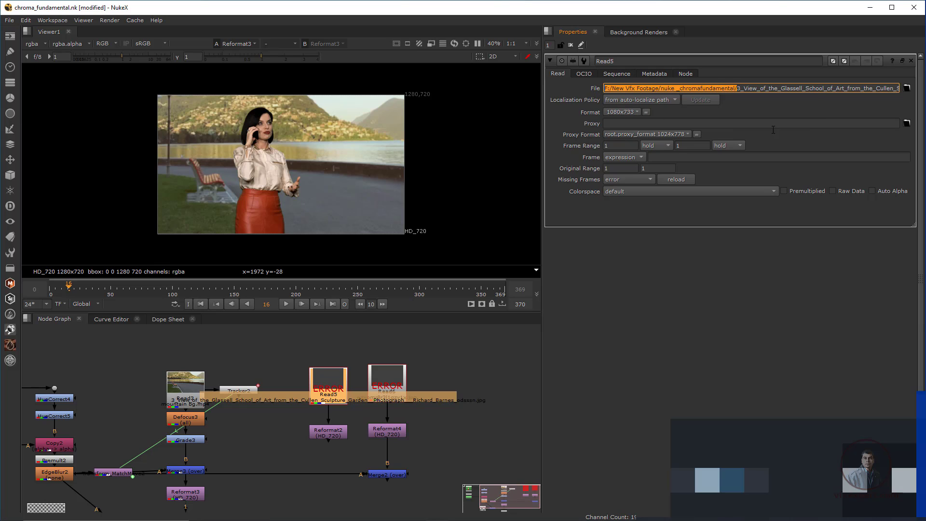
{"action": "key", "text": "BackSpace"}
{"action": "key", "text": "Return"}
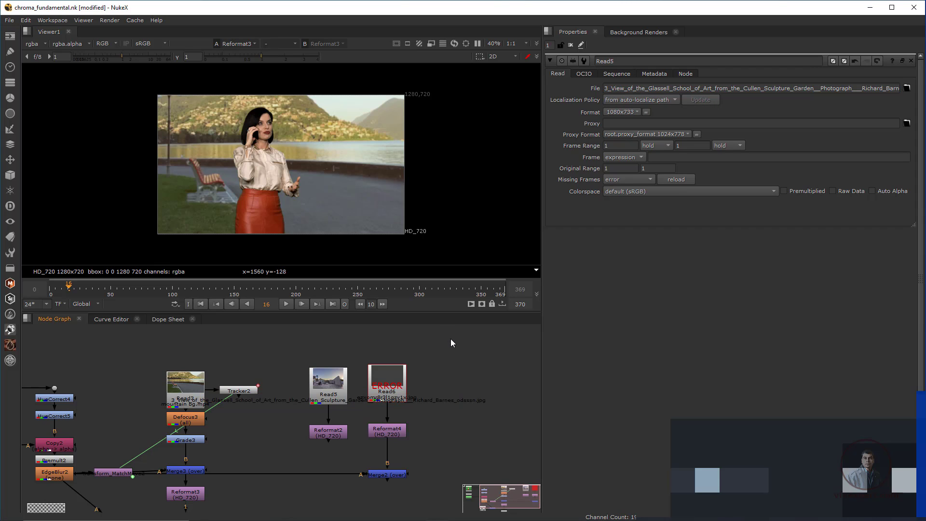
Shorten Read6's file path to the relative file name ezxomr8r3l1gzv1x.jpg.
{"action": "left_click", "coordinate": [394, 385]}
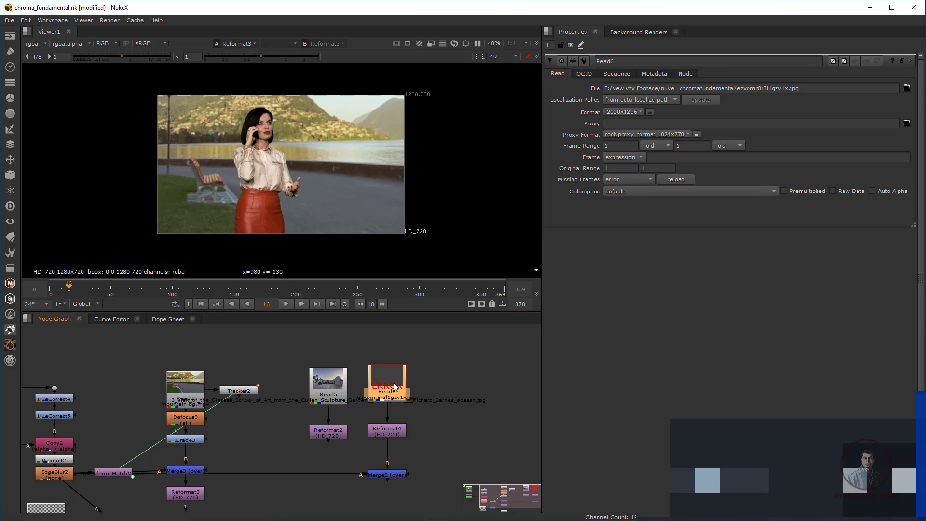
{"action": "left_click_drag", "start_coordinate": [800, 88], "coordinate": [609, 89]}
{"action": "left_click", "coordinate": [804, 89]}
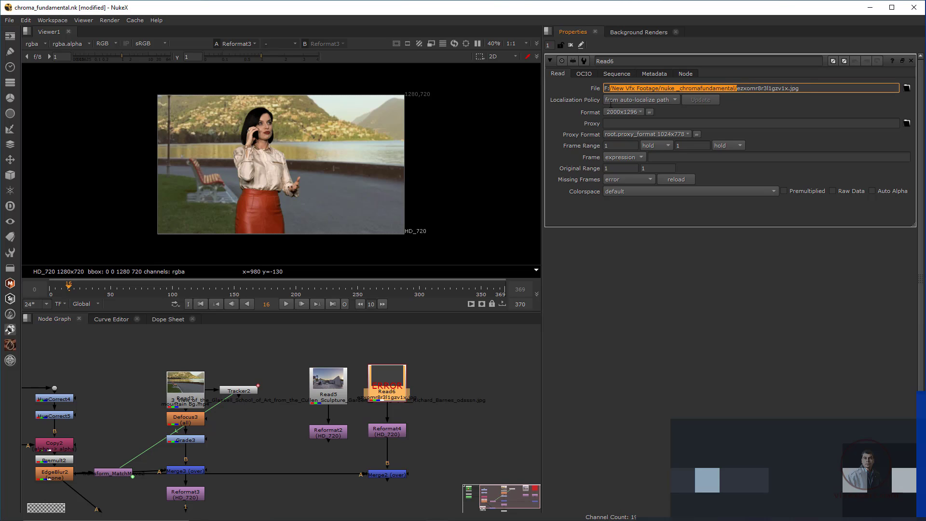
{"action": "key", "text": "BackSpace"}
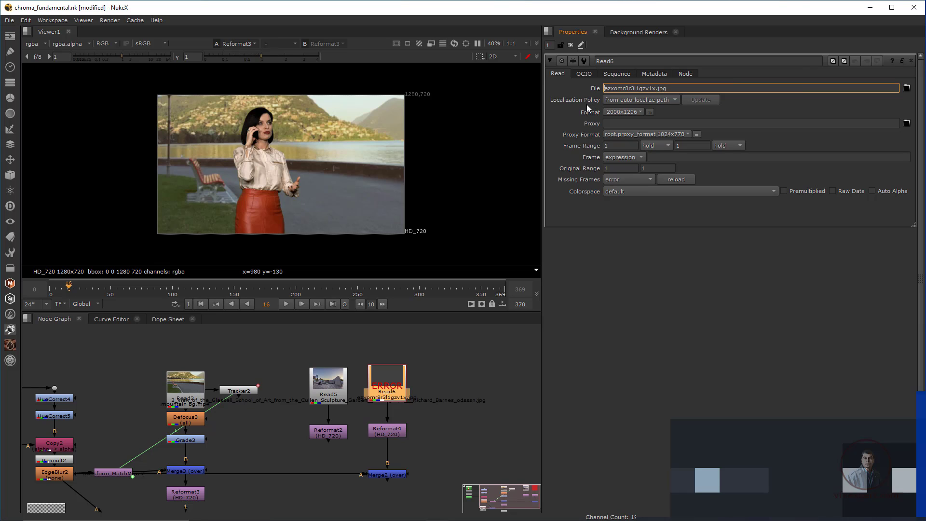
{"action": "left_click", "coordinate": [493, 343]}
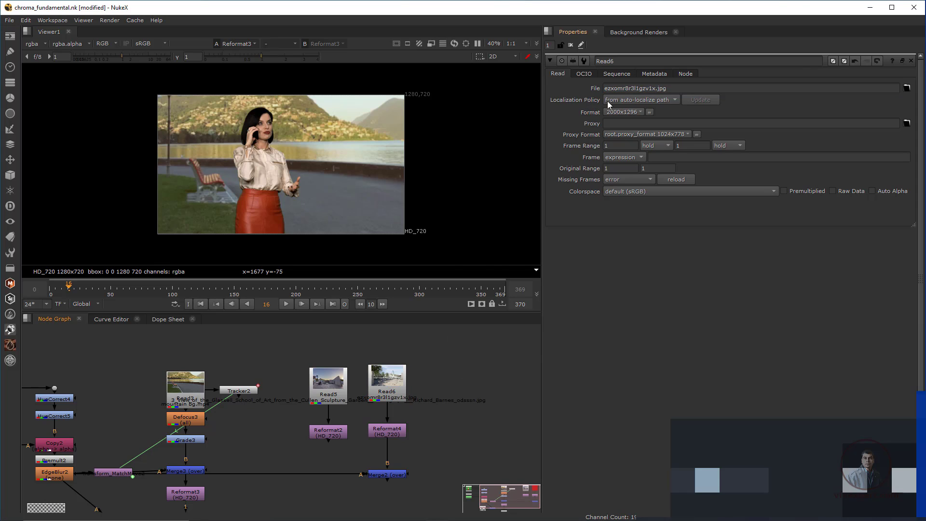
Display the Merge2 composite in Viewer1 to check the relinked footage.
{"action": "scroll", "coordinate": [318, 400], "scroll_direction": "down", "scroll_amount": 3}
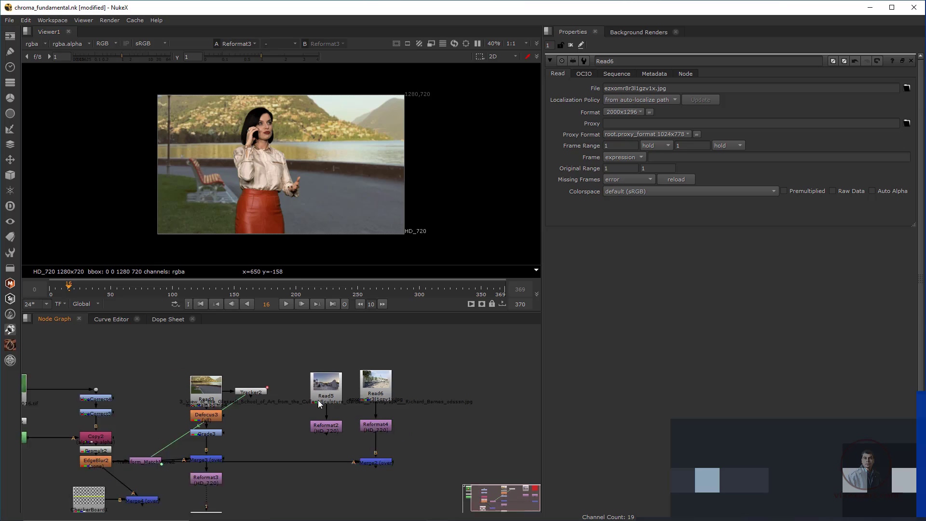
{"action": "scroll", "coordinate": [375, 387], "scroll_direction": "up", "scroll_amount": 5}
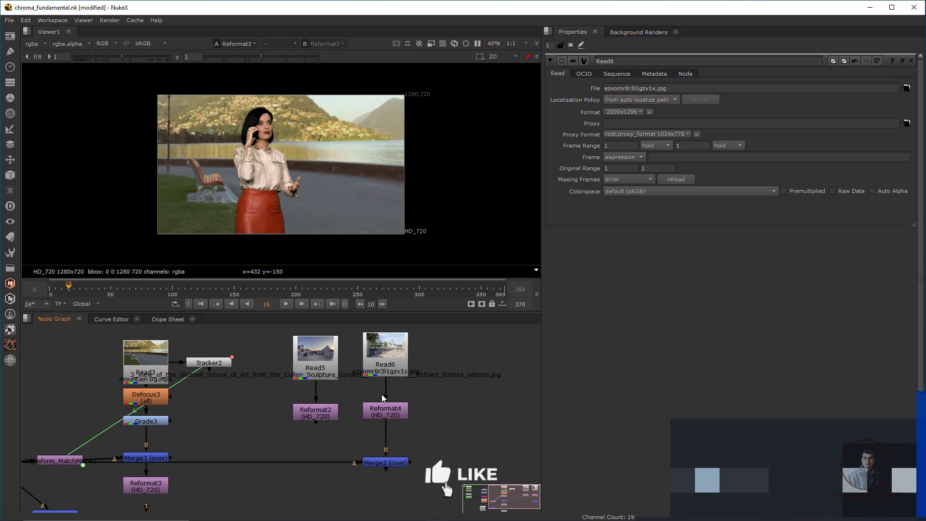
{"action": "left_click", "coordinate": [423, 468]}
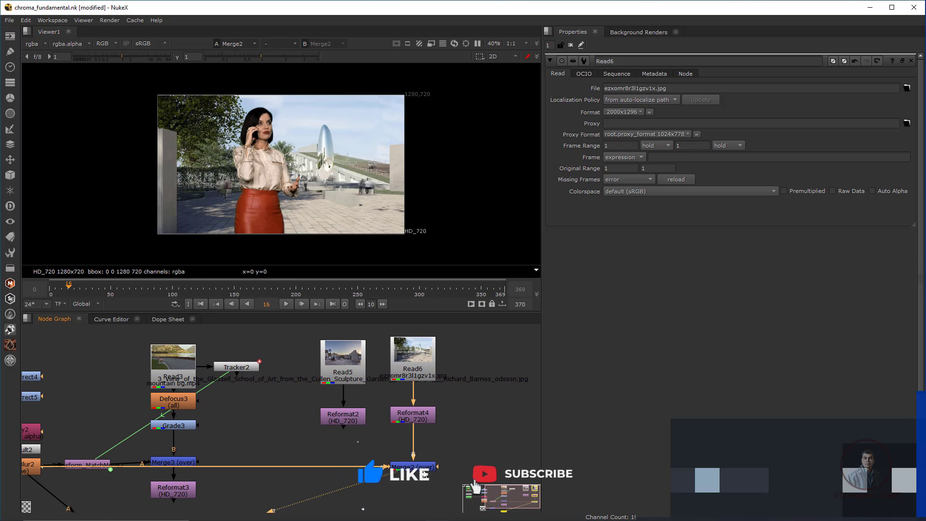
{"action": "key", "text": "1"}
Display the Reformat3 composite in Viewer1 to check the mountain background shot.
{"action": "scroll", "coordinate": [288, 429], "scroll_direction": "down", "scroll_amount": 3}
{"action": "middle_click_drag", "start_coordinate": [188, 400], "coordinate": [314, 401]}
{"action": "scroll", "coordinate": [338, 458], "scroll_direction": "up", "scroll_amount": 3}
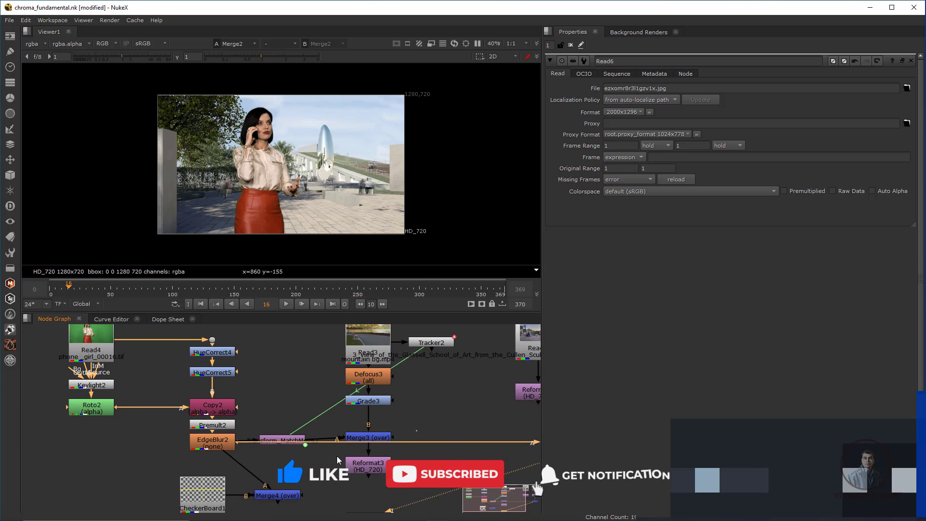
{"action": "middle_click_drag", "start_coordinate": [391, 482], "coordinate": [352, 441]}
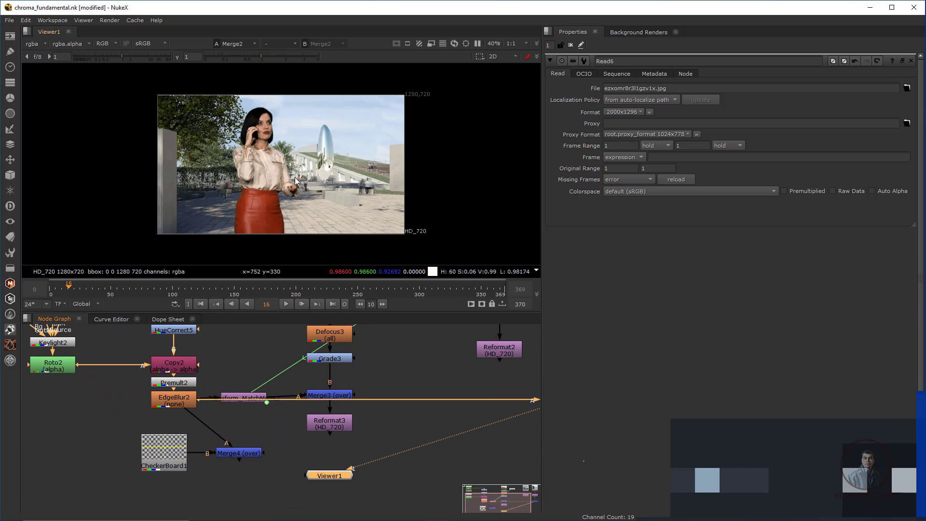
{"action": "left_click", "coordinate": [335, 420]}
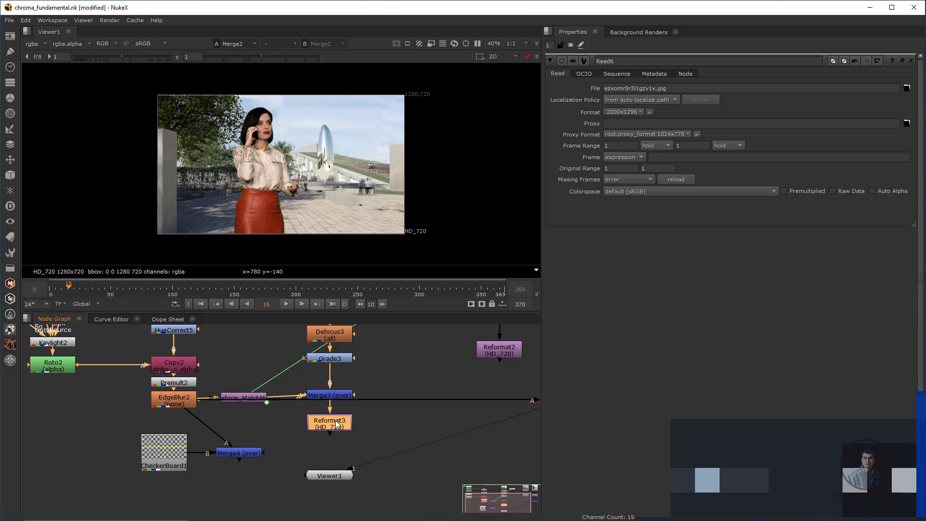
{"action": "key", "text": "1"}
{"action": "scroll", "coordinate": [374, 487], "scroll_direction": "down", "scroll_amount": 2}
{"action": "middle_click_drag", "start_coordinate": [402, 449], "coordinate": [328, 467]}
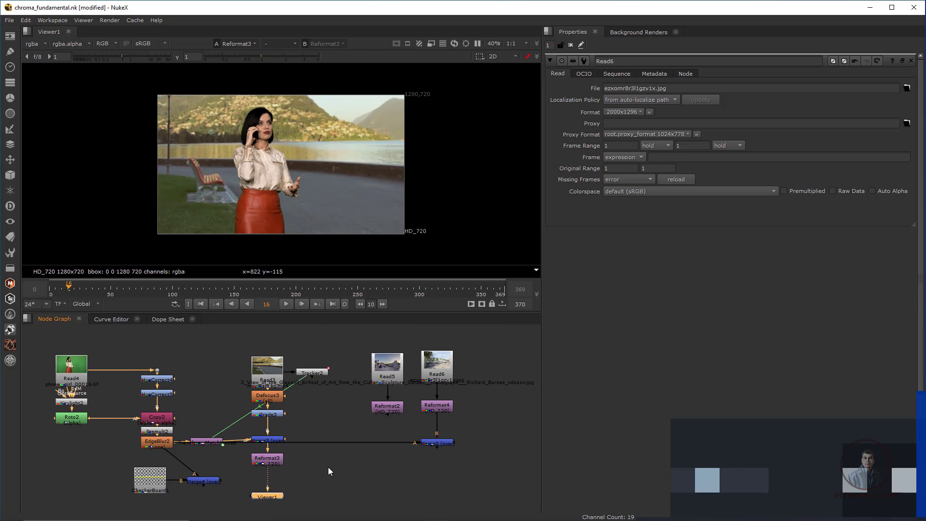
Make Read3's file path relative by removing F:/New Vfx Footage/ and keeping only mountain bg.mp4.
{"action": "scroll", "coordinate": [335, 427], "scroll_direction": "up", "scroll_amount": 2}
{"action": "middle_click_drag", "start_coordinate": [347, 402], "coordinate": [325, 427]}
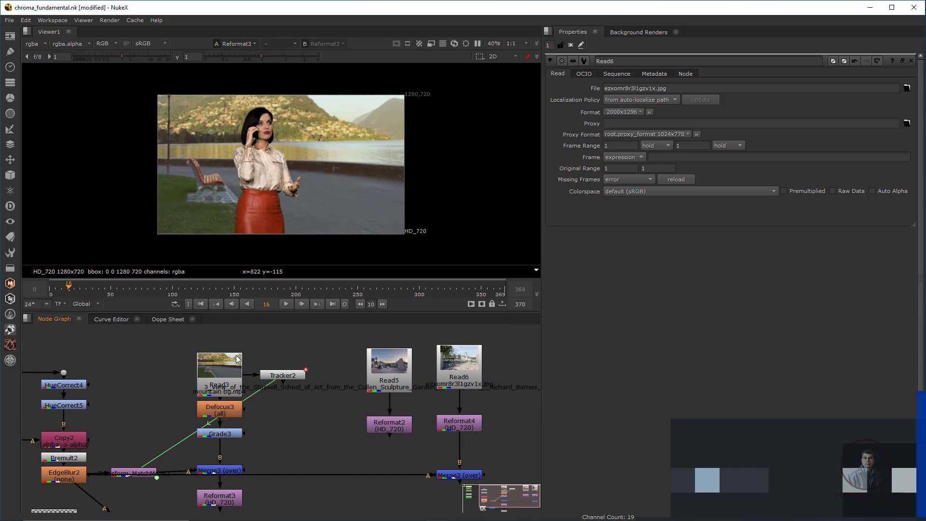
{"action": "left_click", "coordinate": [226, 369]}
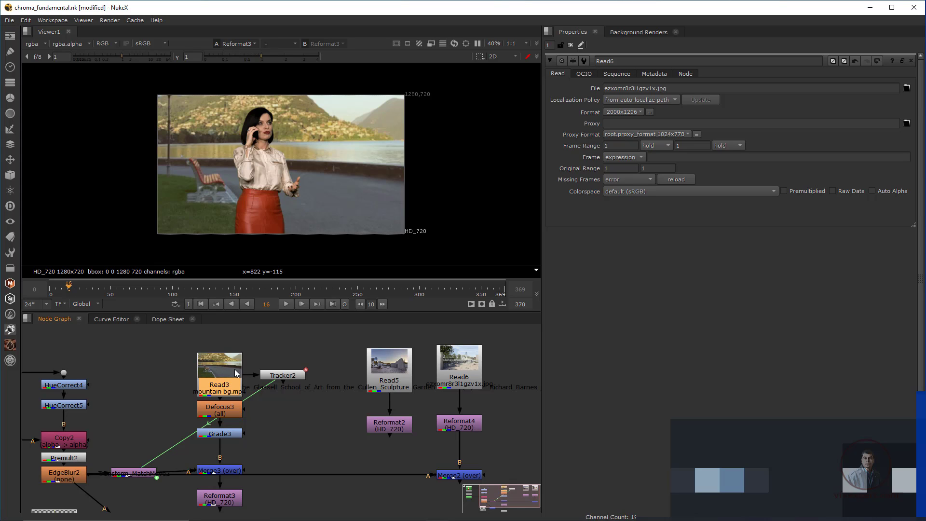
{"action": "double_click", "coordinate": [225, 363]}
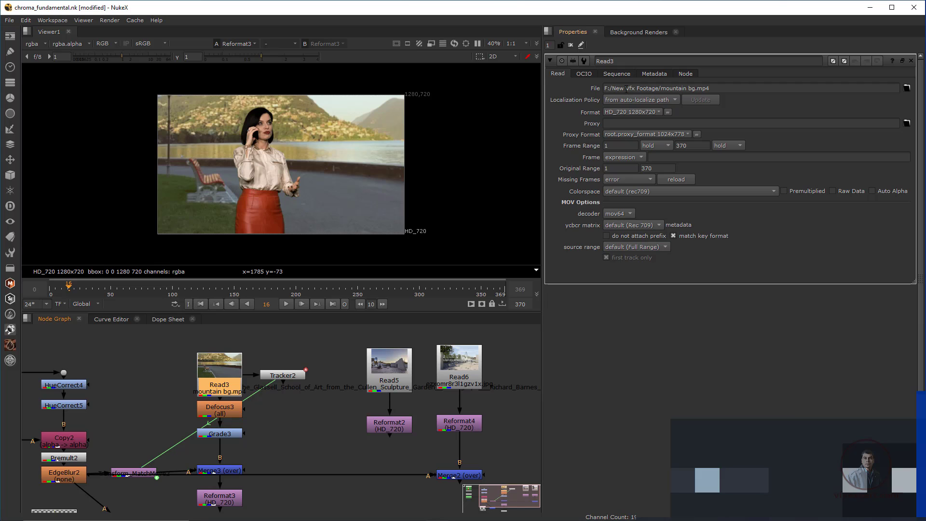
{"action": "left_click", "coordinate": [728, 88]}
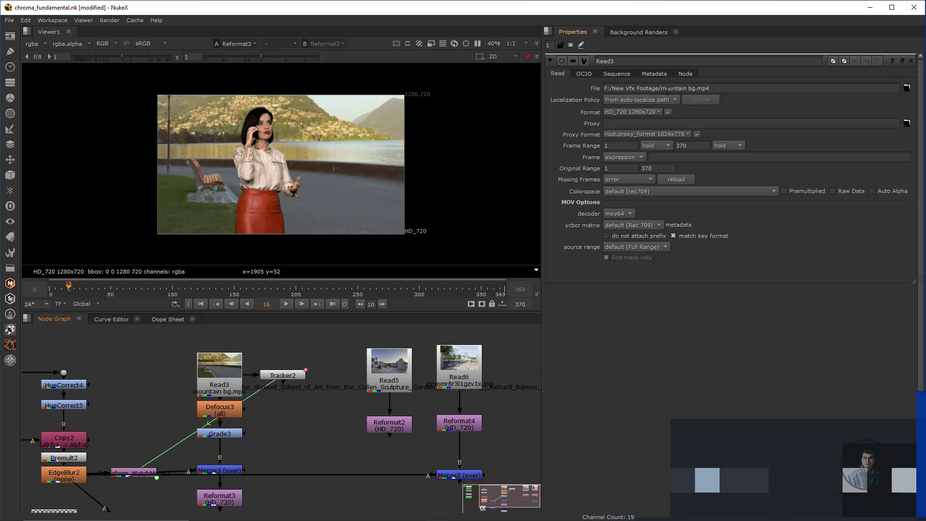
{"action": "left_click_drag", "start_coordinate": [659, 88], "coordinate": [588, 89]}
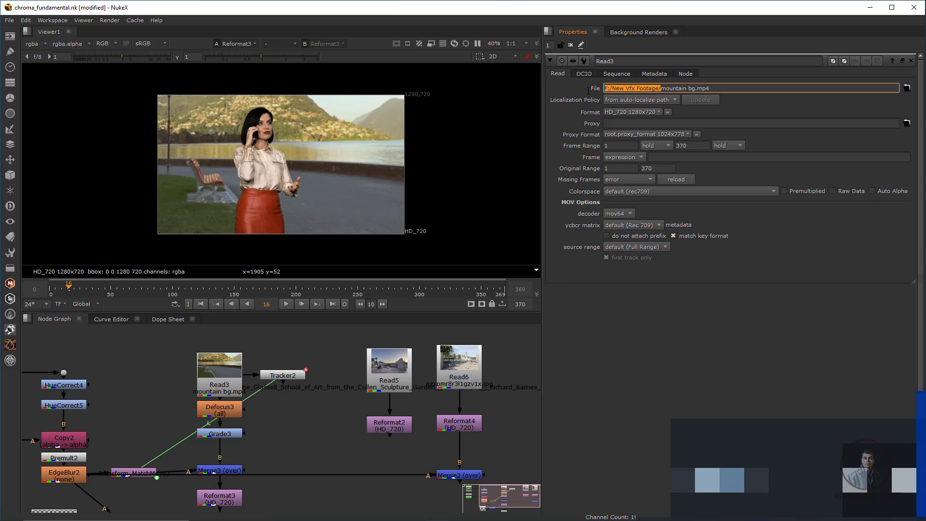
{"action": "key", "text": "BackSpace"}
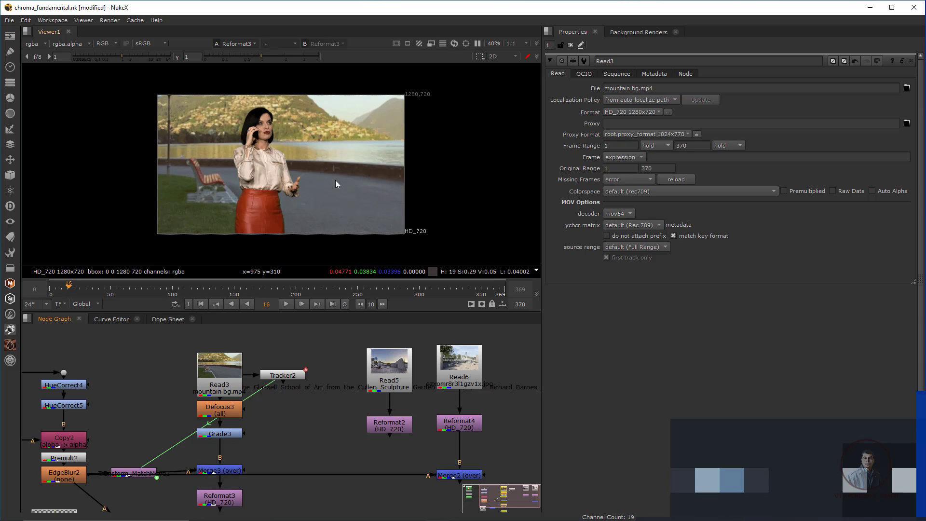
Save the chroma_fundamental.nk script and clear the comp.
{"action": "scroll", "coordinate": [359, 409], "scroll_direction": "down", "scroll_amount": 3}
{"action": "middle_click_drag", "start_coordinate": [376, 432], "coordinate": [403, 450]}
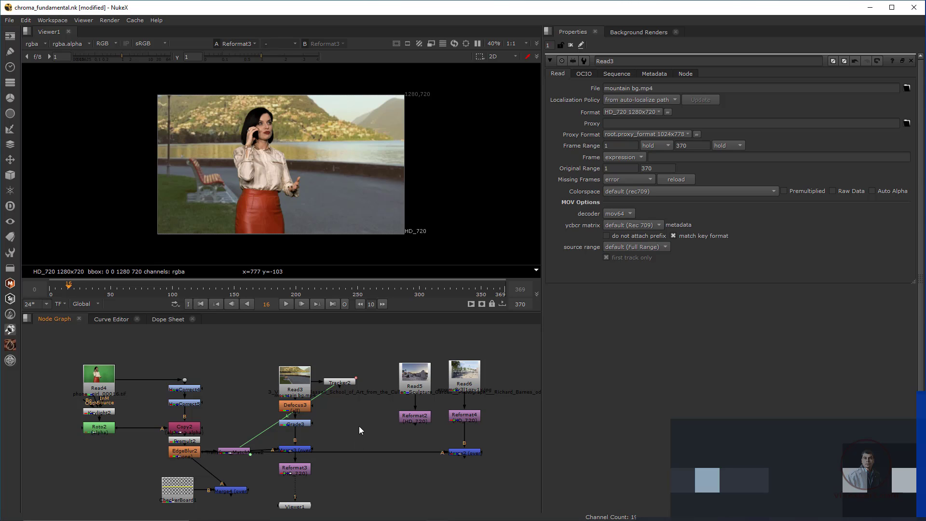
{"action": "key", "text": "f"}
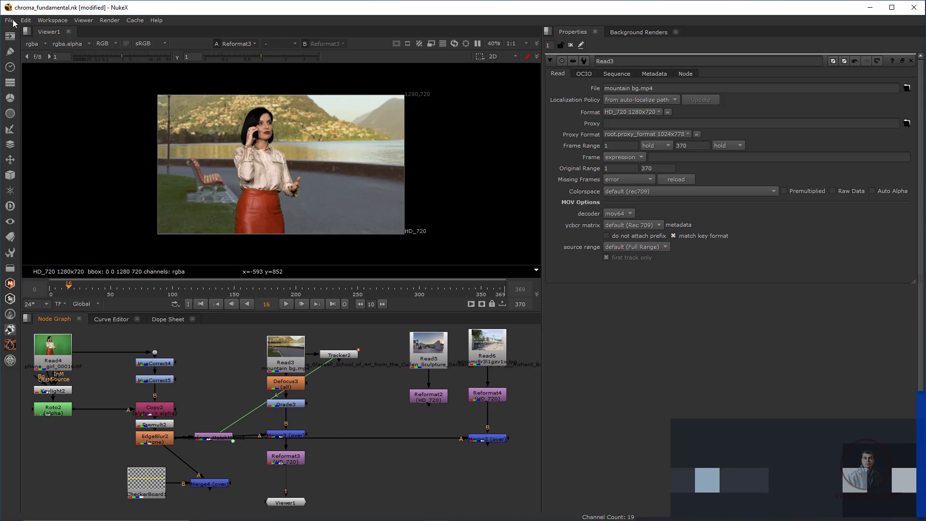
{"action": "left_click", "coordinate": [9, 20]}
{"action": "left_click", "coordinate": [228, 132]}
{"action": "left_click", "coordinate": [9, 20]}
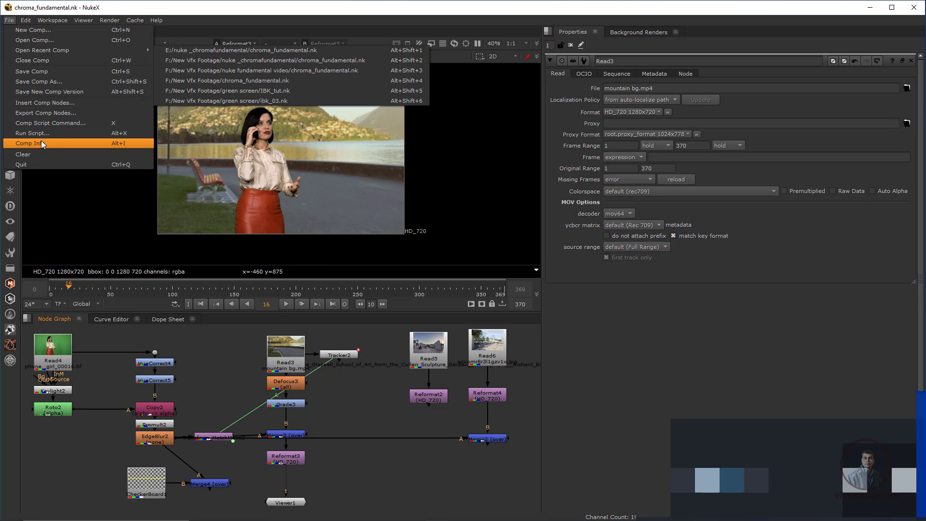
{"action": "left_click", "coordinate": [33, 155]}
In File Explorer, transfer the nuke _chromafundamental folder from DATA (E:) into the collectFiles_1.2 folder on Local Disk (F:).
{"action": "key", "text": "alt+Tab"}
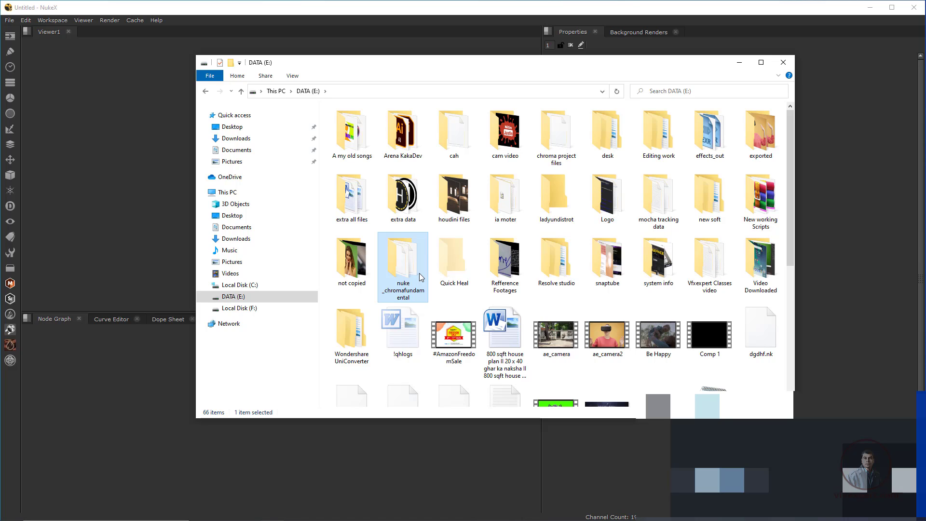
{"action": "left_click", "coordinate": [439, 266]}
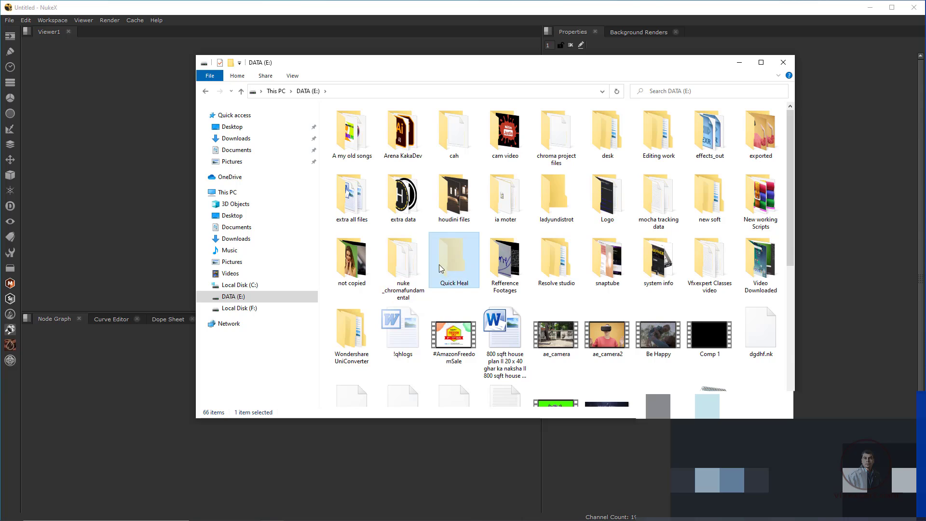
{"action": "left_click", "coordinate": [392, 260]}
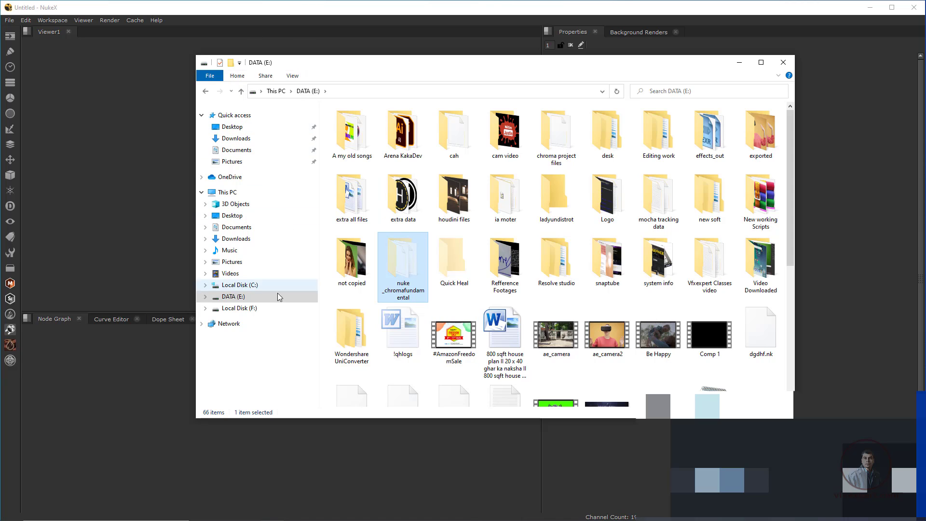
{"action": "left_click", "coordinate": [250, 309]}
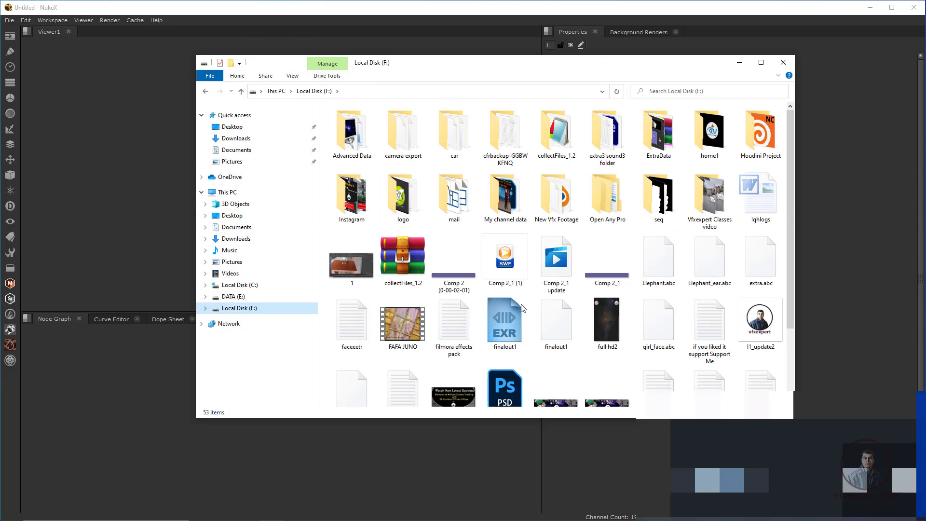
{"action": "left_click", "coordinate": [708, 198]}
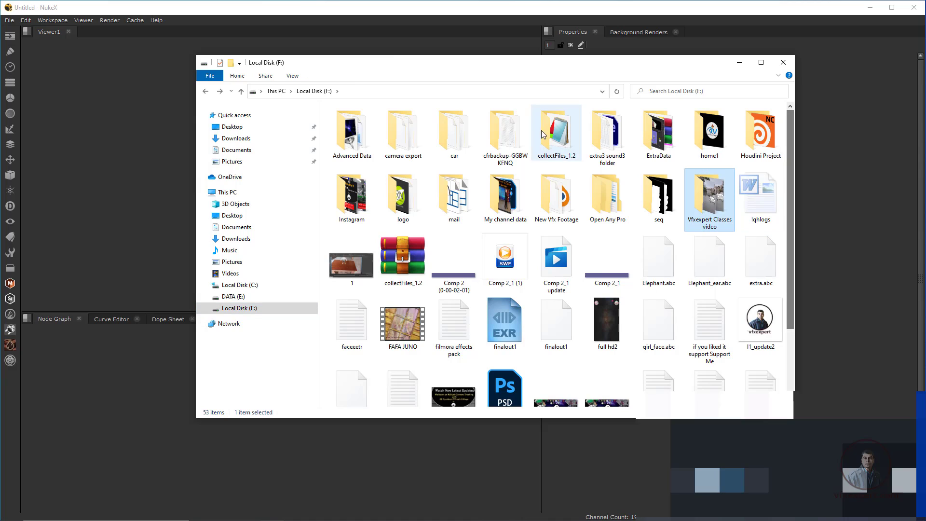
{"action": "double_click", "coordinate": [551, 130]}
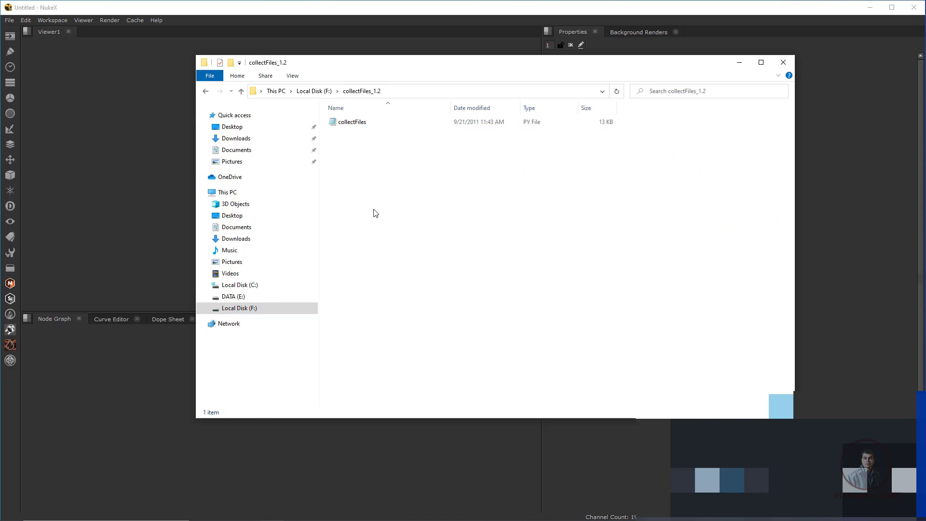
{"action": "key", "text": "ctrl+v"}
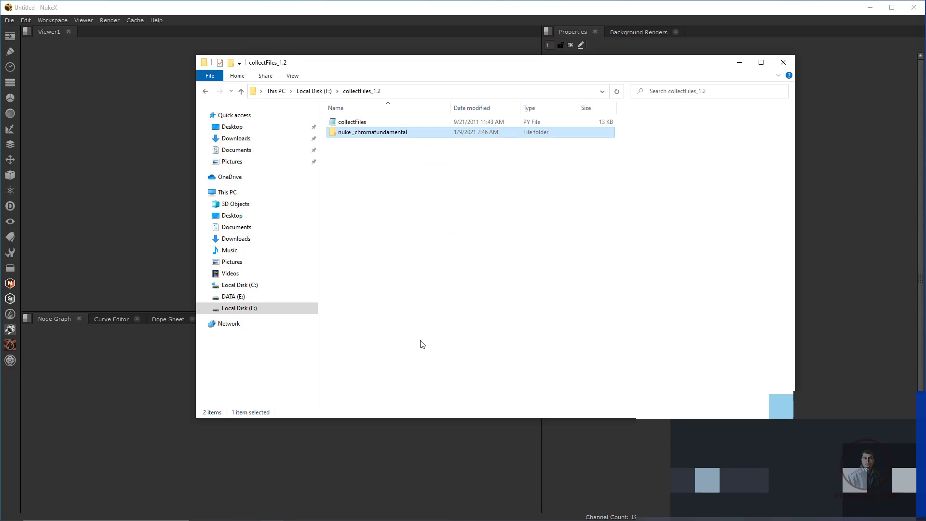
{"action": "left_click", "coordinate": [430, 170]}
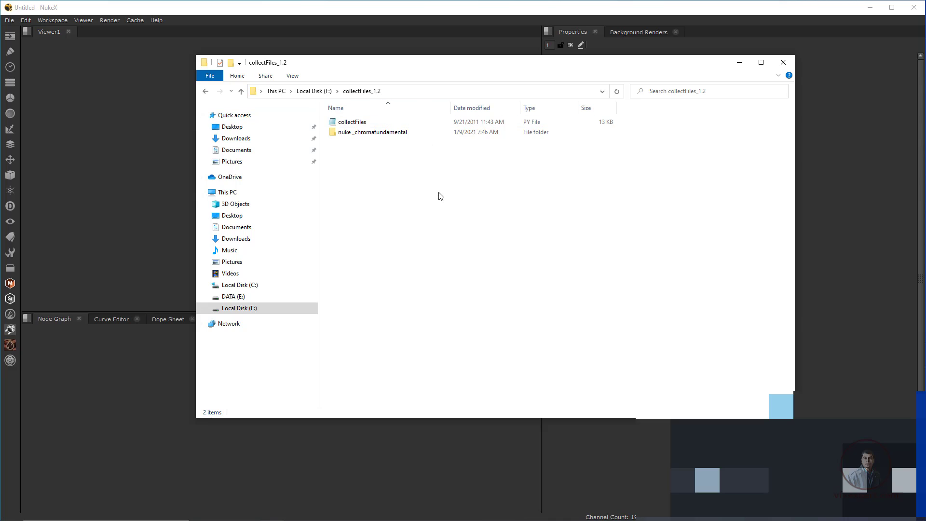
Open the transferred nuke _chromafundamental folder and locate chroma_fundamental.nk among its files.
{"action": "left_click_drag", "start_coordinate": [438, 70], "coordinate": [514, 96]}
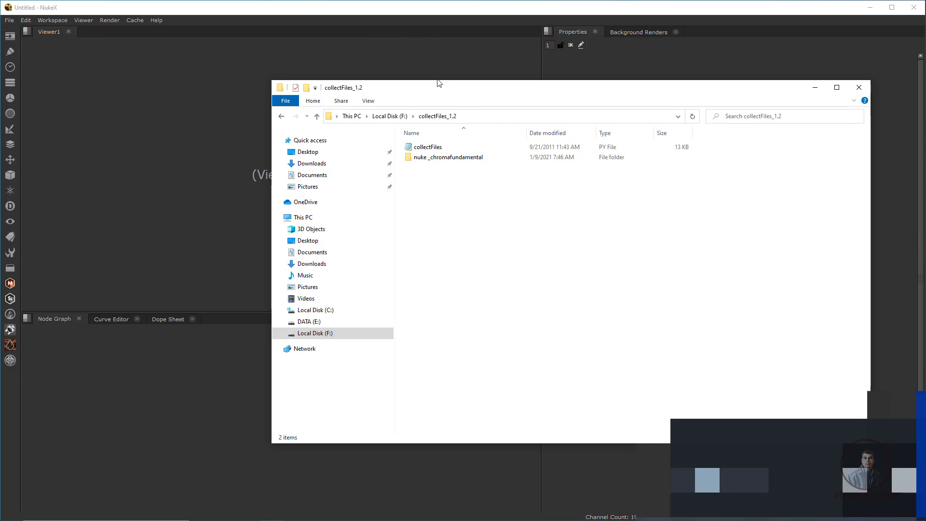
{"action": "double_click", "coordinate": [449, 158]}
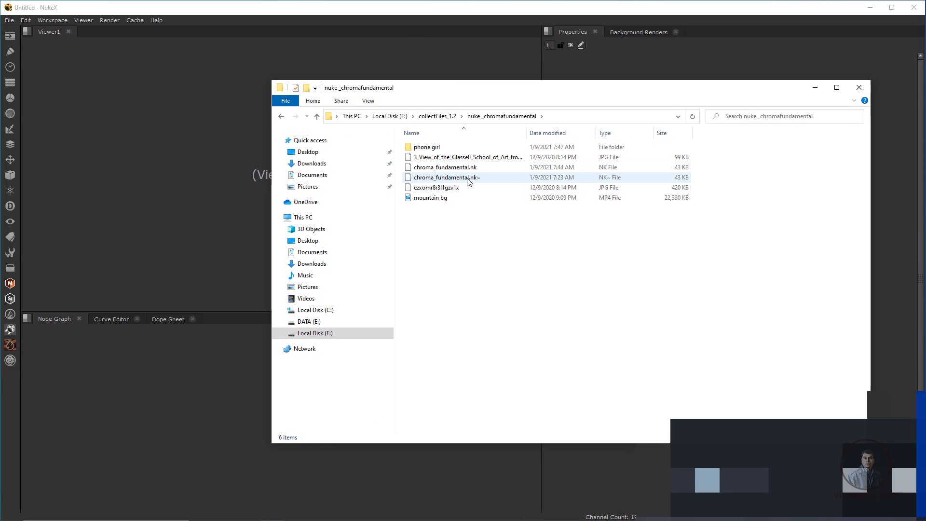
{"action": "left_click", "coordinate": [453, 168]}
{"action": "left_click_drag", "start_coordinate": [726, 92], "coordinate": [785, 97]}
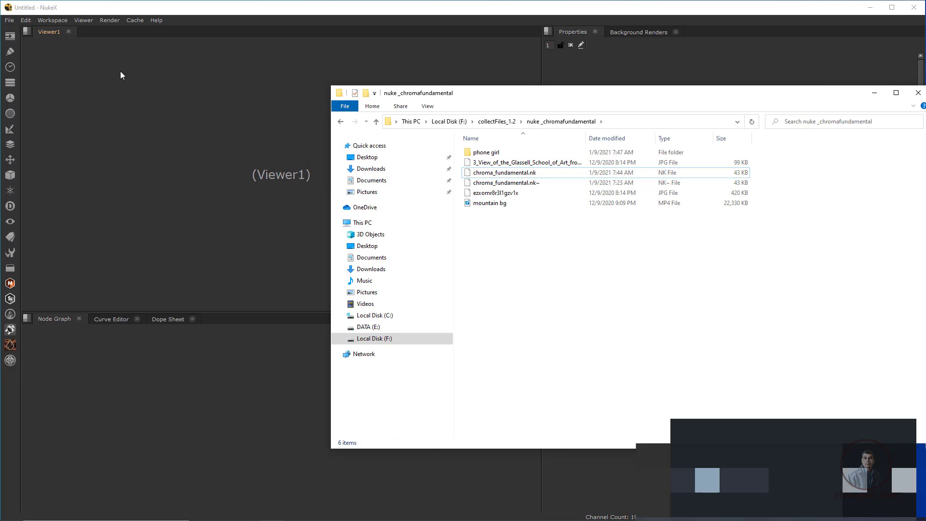
In NukeX, open the script chroma_fundamental.nk from F:/collectFiles_1.2/nuke _chromafundamental/.
{"action": "left_click", "coordinate": [9, 22]}
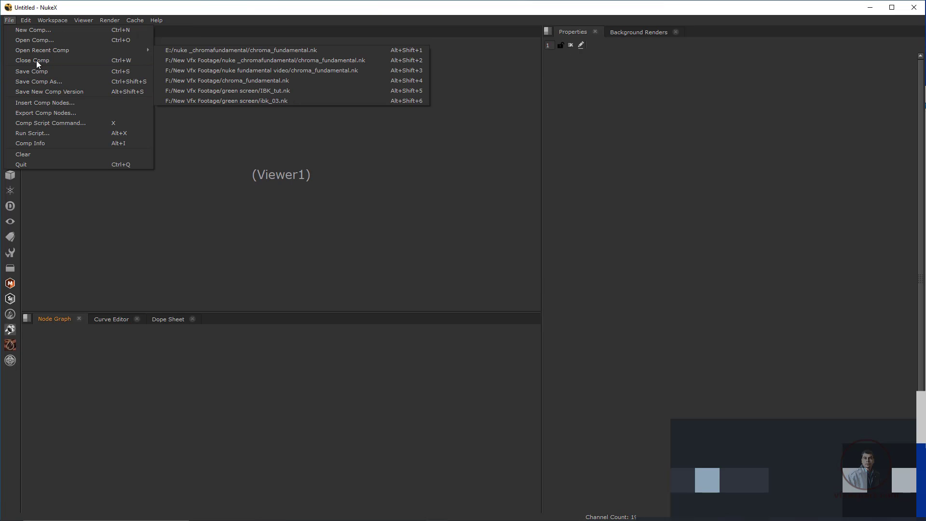
{"action": "left_click", "coordinate": [36, 38]}
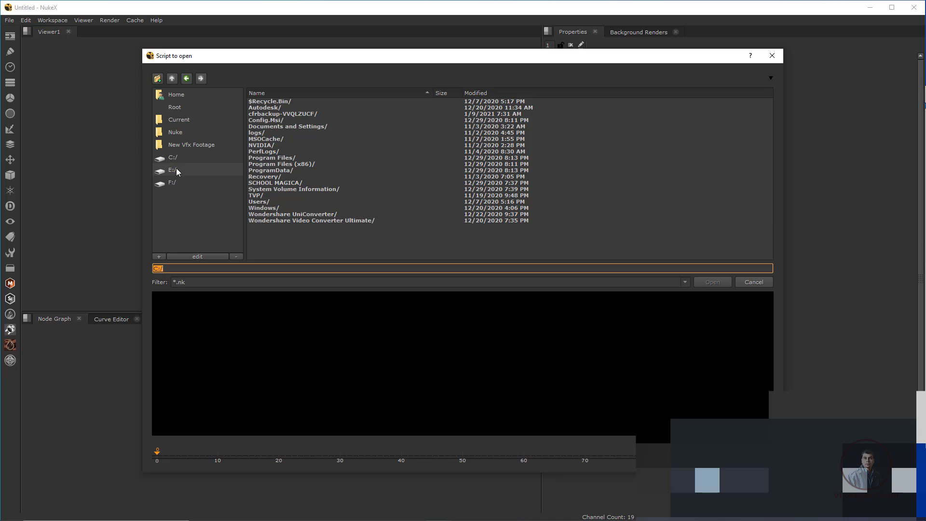
{"action": "left_click", "coordinate": [171, 185]}
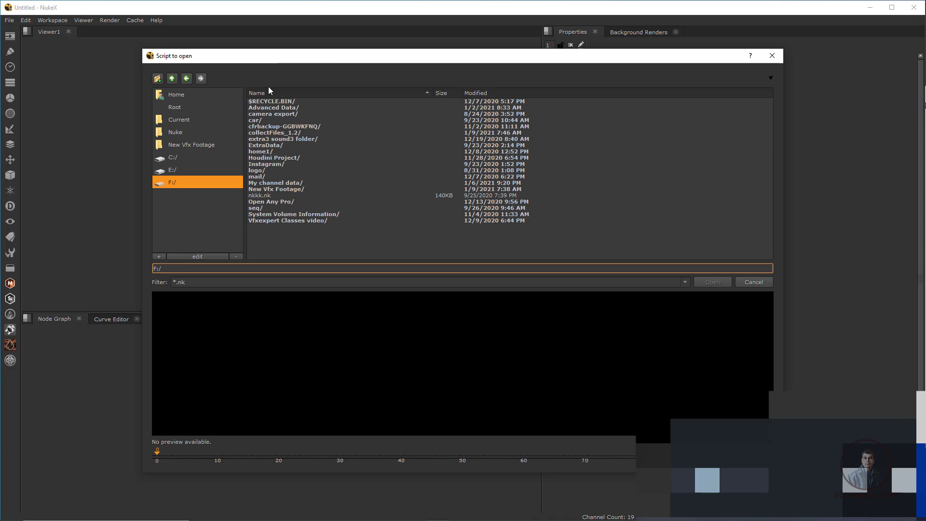
{"action": "double_click", "coordinate": [290, 133]}
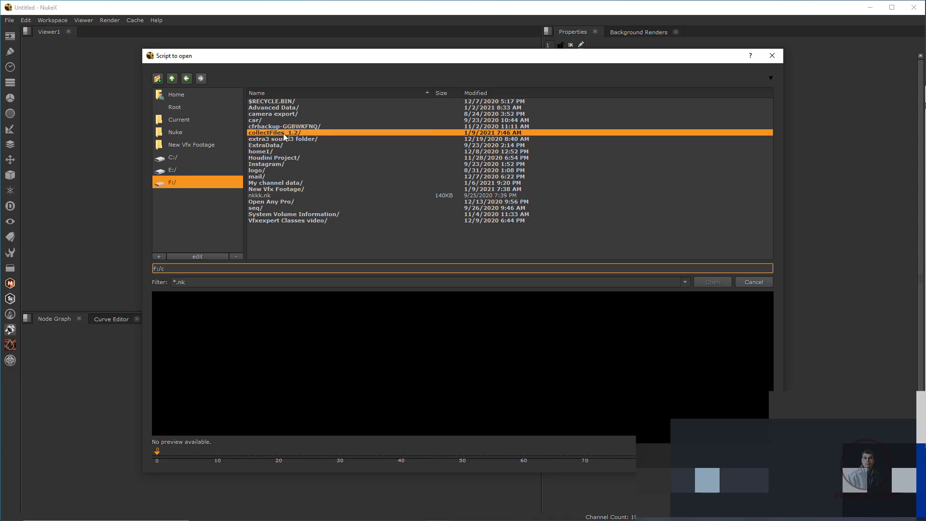
{"action": "double_click", "coordinate": [323, 101]}
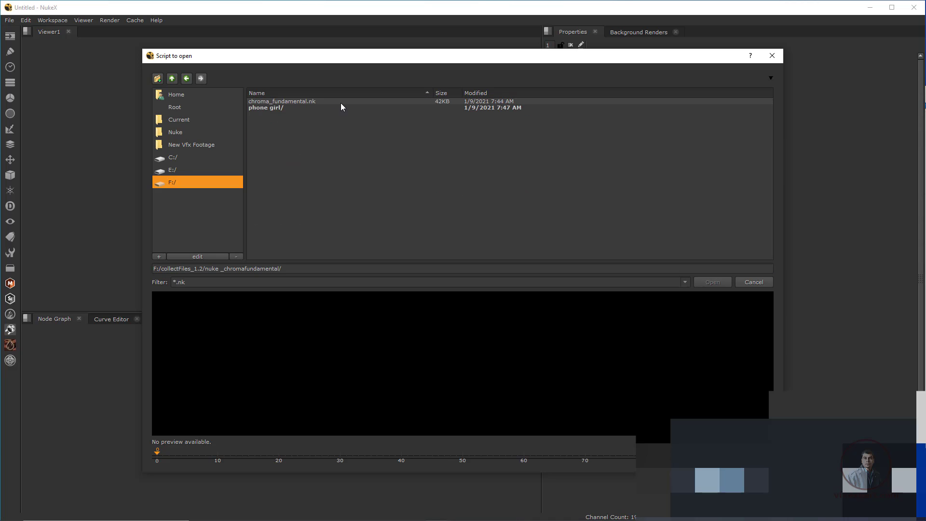
{"action": "left_click", "coordinate": [304, 102]}
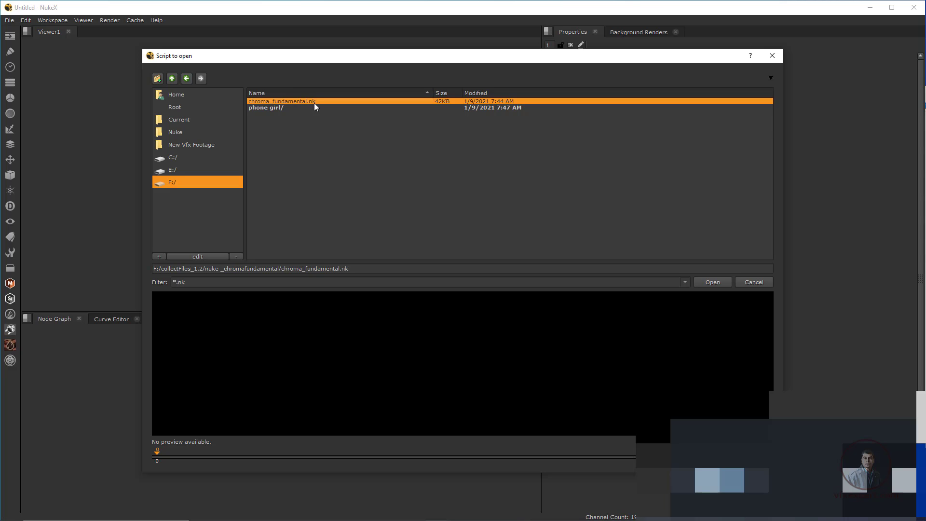
{"action": "left_click", "coordinate": [713, 283]}
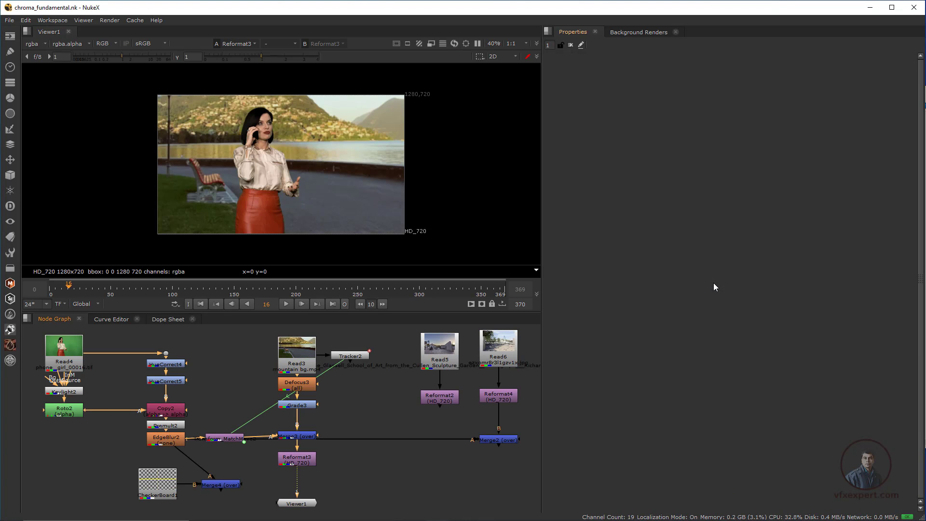
Display the Read4 phone girl footage in Viewer1 to check that it loads from the new location.
{"action": "scroll", "coordinate": [191, 169], "scroll_direction": "up", "scroll_amount": 5}
{"action": "scroll", "coordinate": [216, 387], "scroll_direction": "down", "scroll_amount": 4}
{"action": "middle_click_drag", "start_coordinate": [178, 414], "coordinate": [253, 436]}
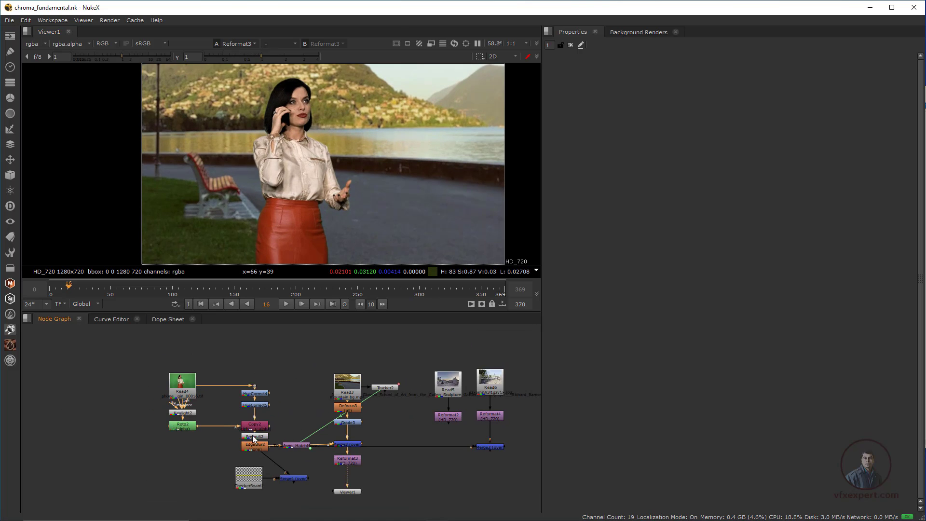
{"action": "scroll", "coordinate": [239, 384], "scroll_direction": "up", "scroll_amount": 3}
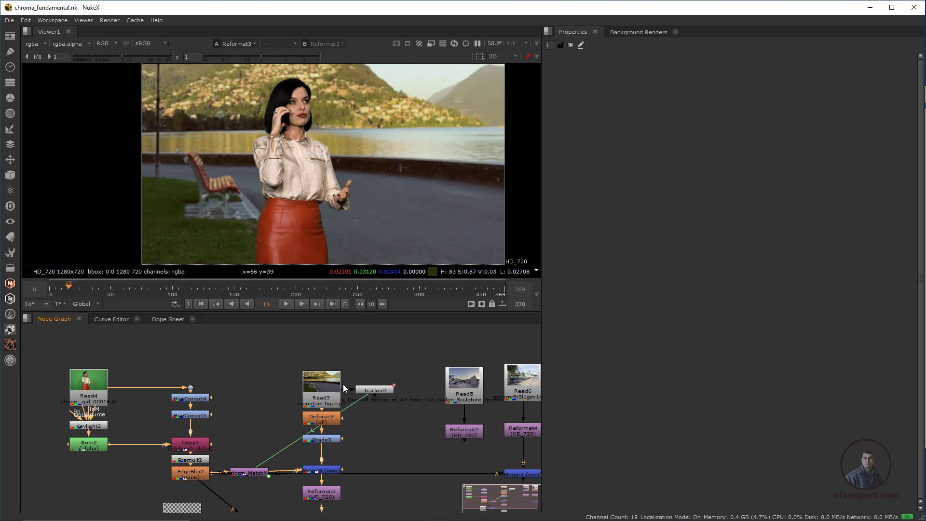
{"action": "scroll", "coordinate": [369, 395], "scroll_direction": "down", "scroll_amount": 2}
{"action": "scroll", "coordinate": [368, 395], "scroll_direction": "up", "scroll_amount": 2}
{"action": "middle_click_drag", "start_coordinate": [250, 393], "coordinate": [259, 367]}
{"action": "left_click", "coordinate": [101, 359]}
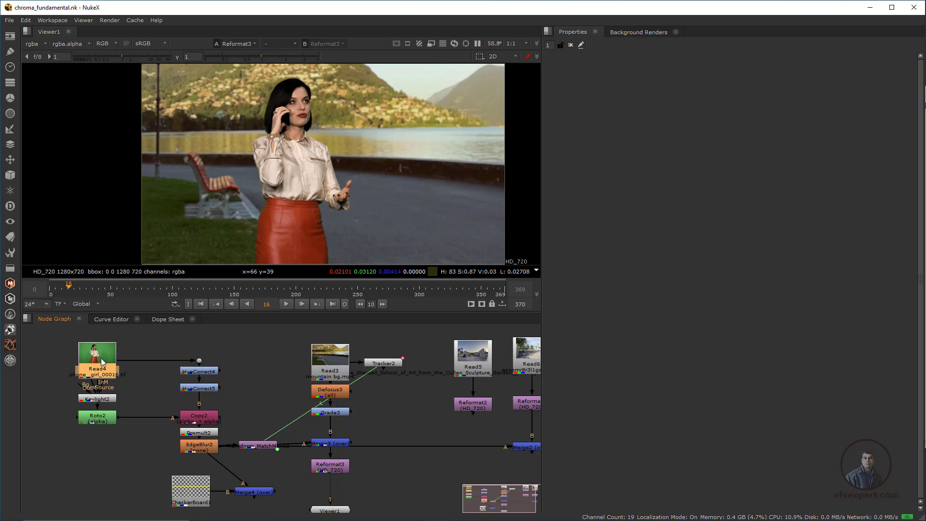
{"action": "key", "text": "1"}
Display the Merge2 composite and the Reformat3 composite in Viewer1 to check their footage.
{"action": "middle_click_drag", "start_coordinate": [450, 434], "coordinate": [431, 419]}
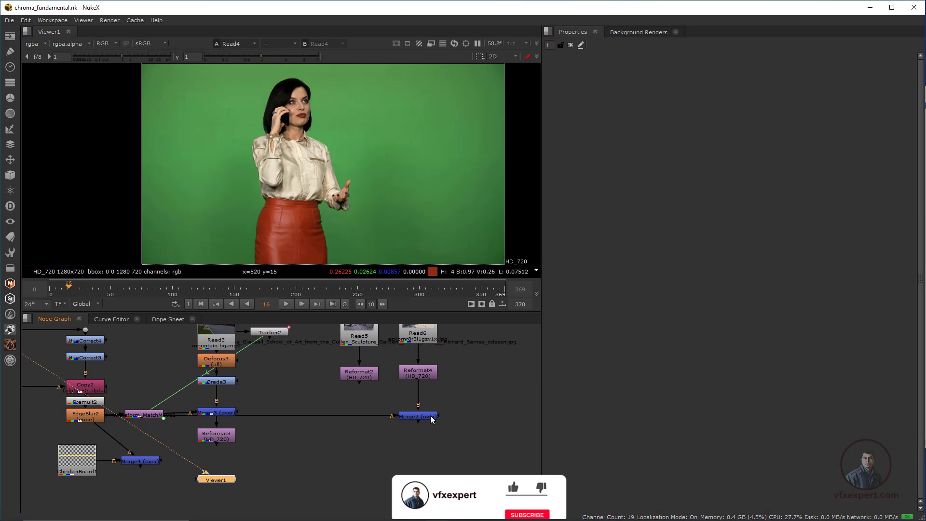
{"action": "left_click", "coordinate": [431, 416]}
{"action": "key", "text": "1"}
{"action": "scroll", "coordinate": [193, 421], "scroll_direction": "down", "scroll_amount": 2}
{"action": "middle_click_drag", "start_coordinate": [193, 421], "coordinate": [234, 464]}
{"action": "scroll", "coordinate": [286, 431], "scroll_direction": "up", "scroll_amount": 2}
{"action": "left_click", "coordinate": [351, 409]}
{"action": "key", "text": "1"}
Open Read6's properties to check its relative file path.
{"action": "scroll", "coordinate": [312, 424], "scroll_direction": "down", "scroll_amount": 2}
{"action": "double_click", "coordinate": [400, 369]}
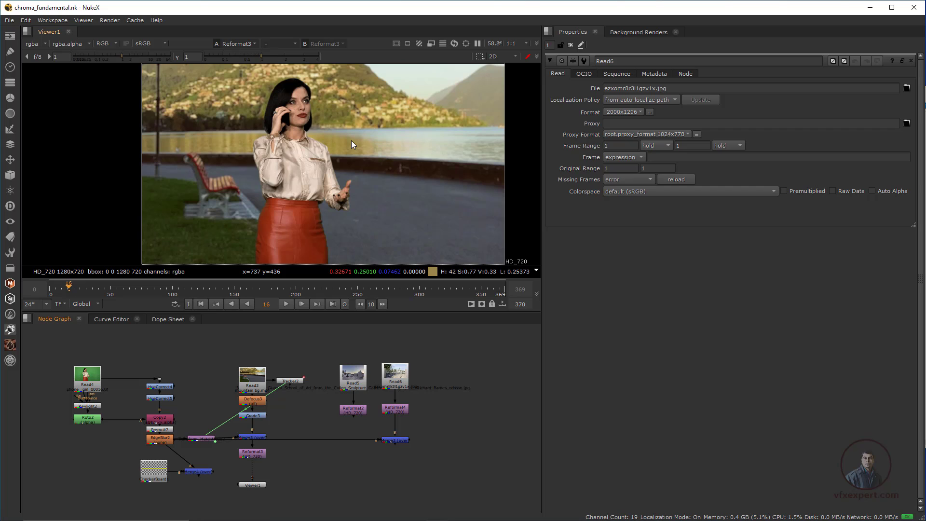
{"action": "scroll", "coordinate": [325, 453], "scroll_direction": "up", "scroll_amount": 2}
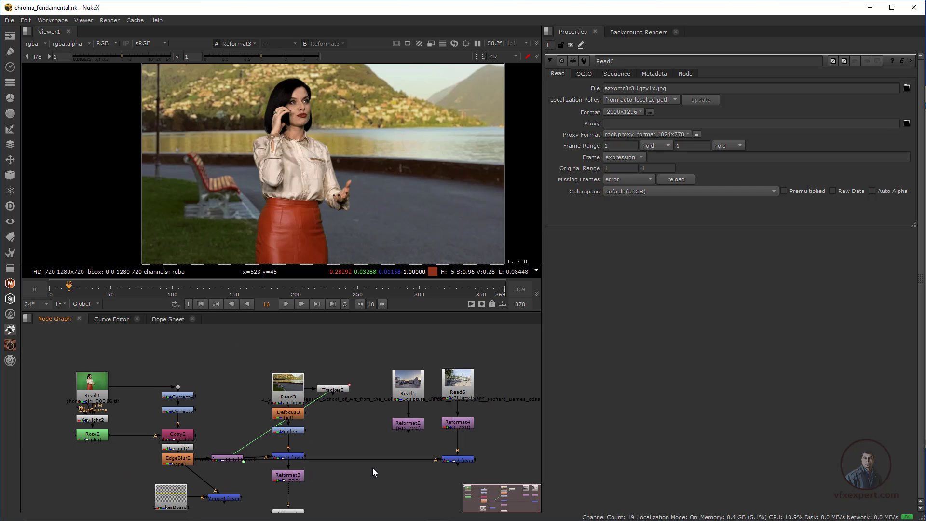